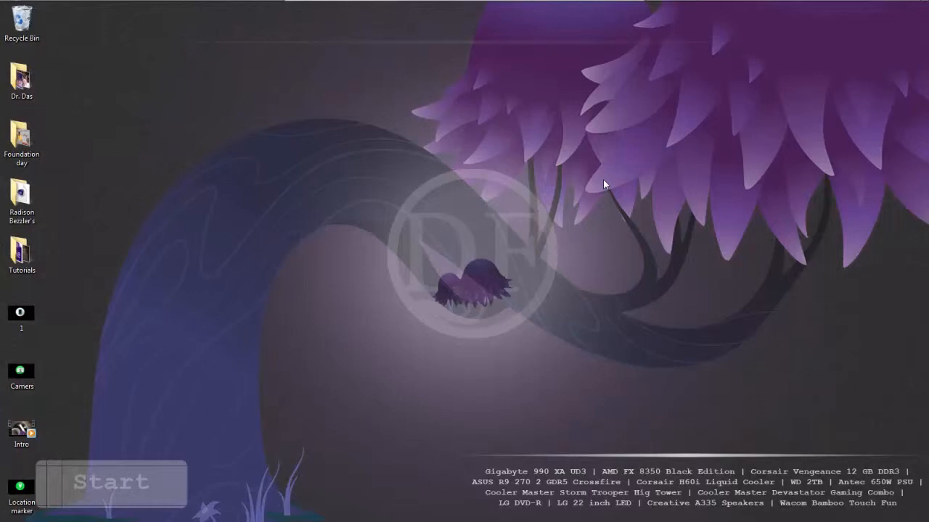
Preview the finished flat icon images in the photo viewer, then close it
double_click(27, 328)
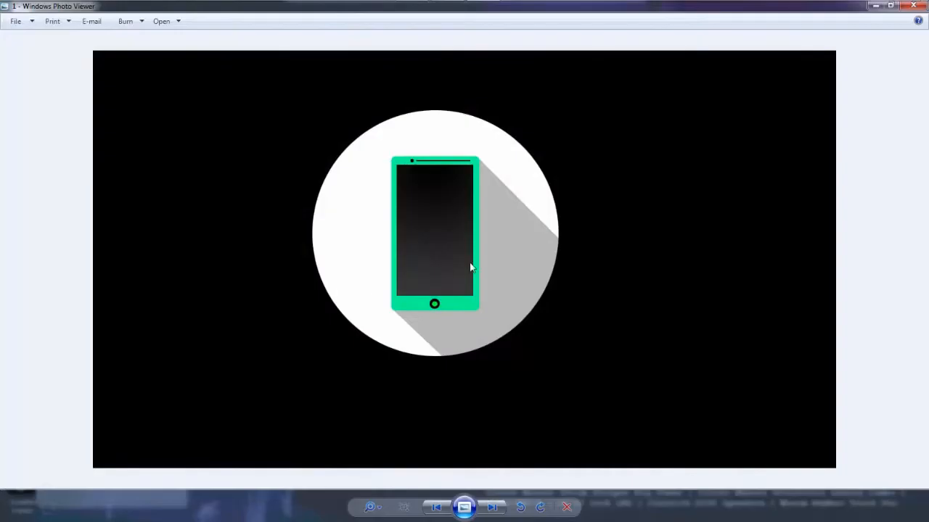
key("Right")
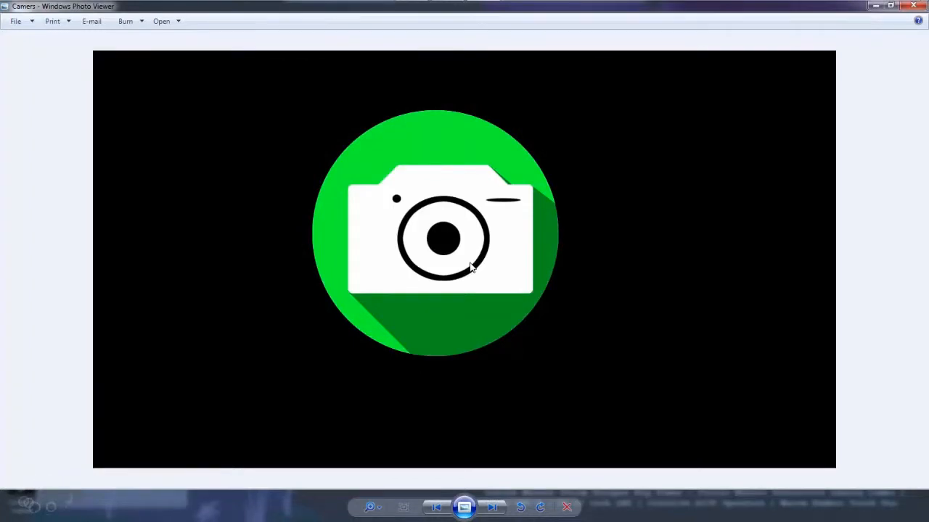
key("Right")
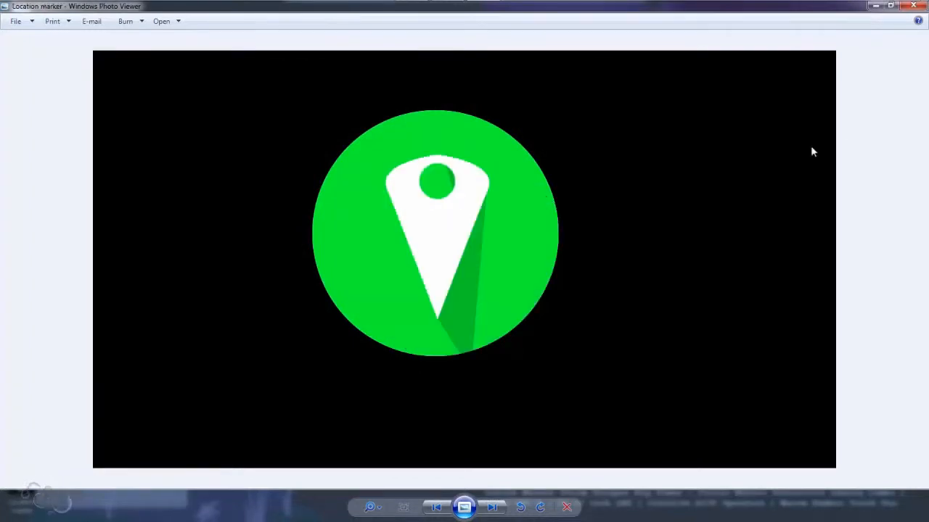
left_click(912, 5)
Open Photoshop and create a new 1280x720 px document
mouse_move(324, 5)
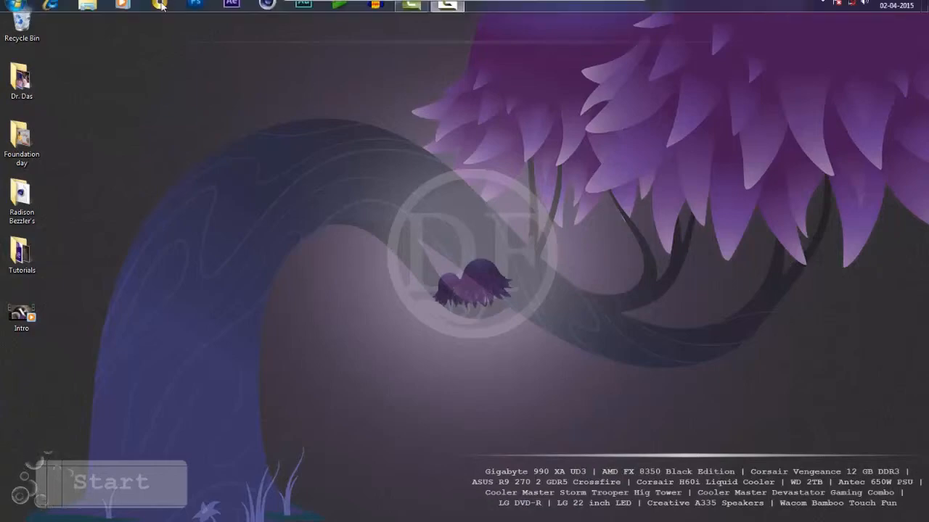
left_click(194, 11)
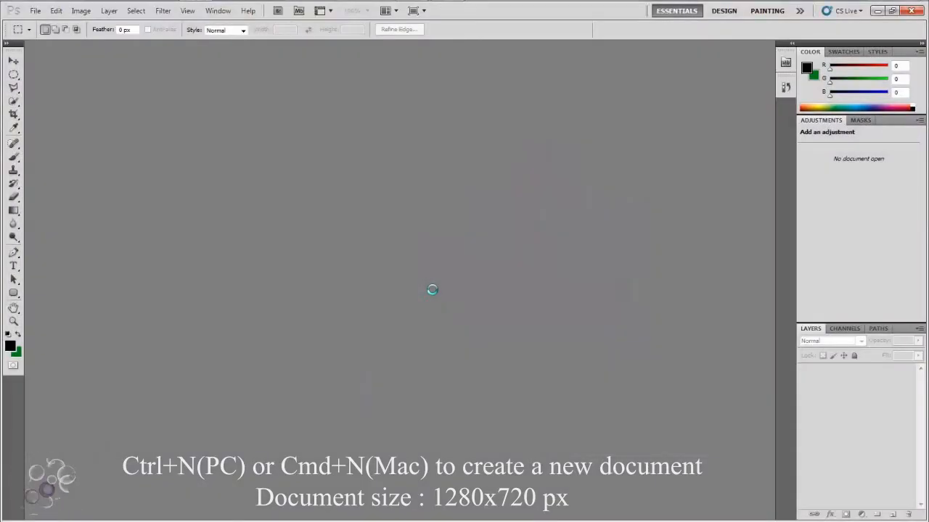
key("ctrl+n")
key("Return")
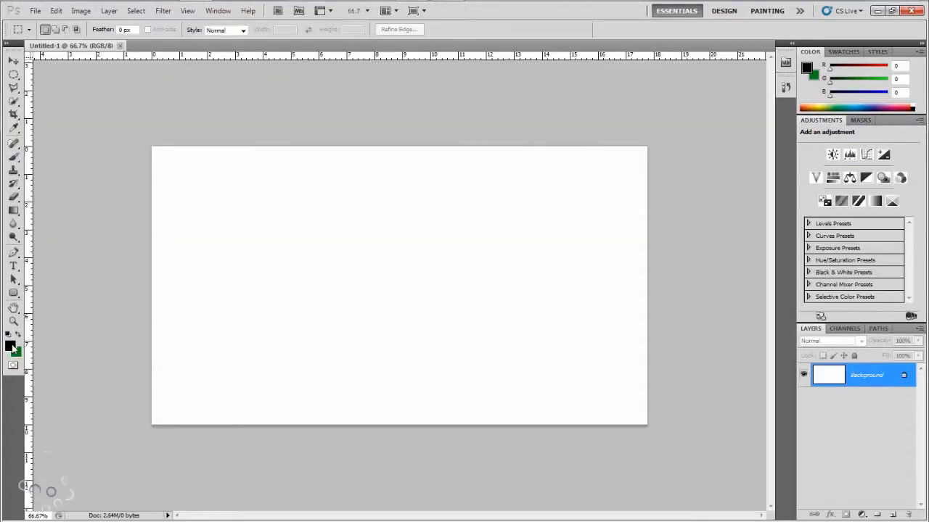
Fill the background with the black foreground colour
left_click(11, 346)
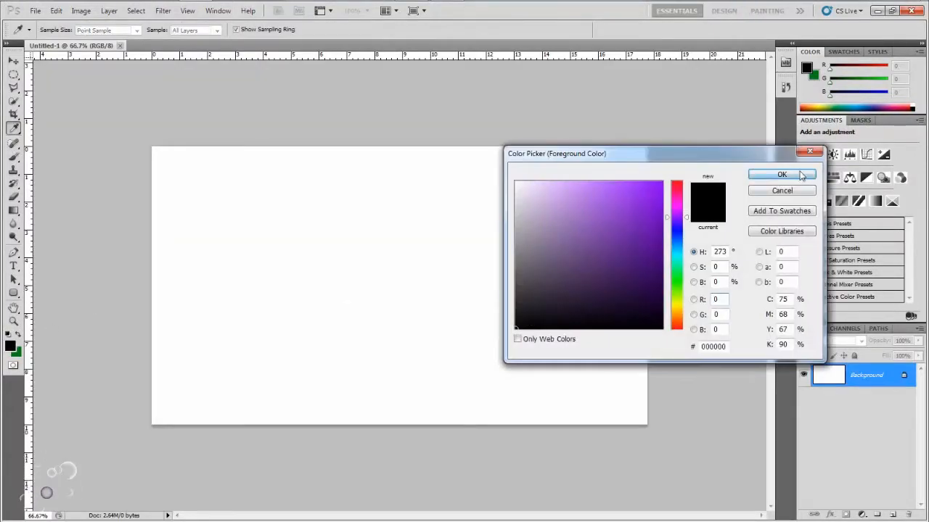
left_click(781, 174)
key("alt+BackSpace")
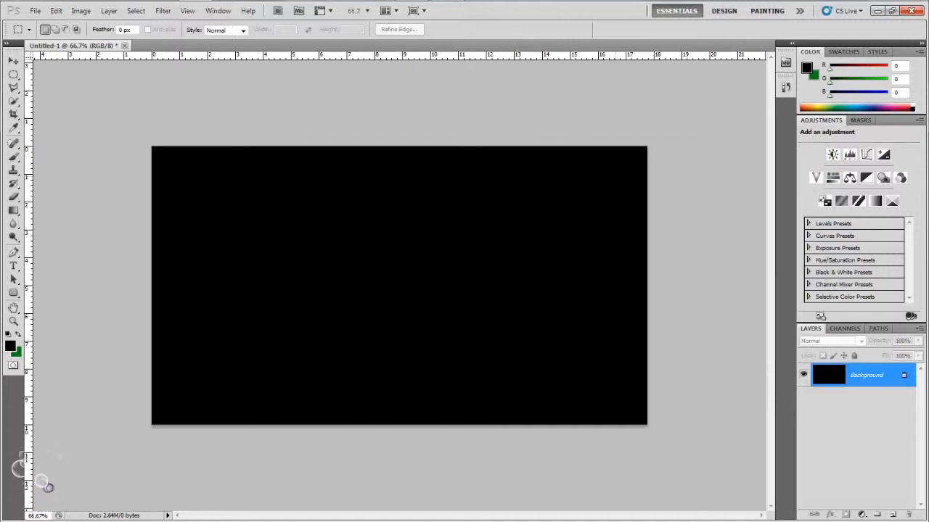
key("shift+F5")
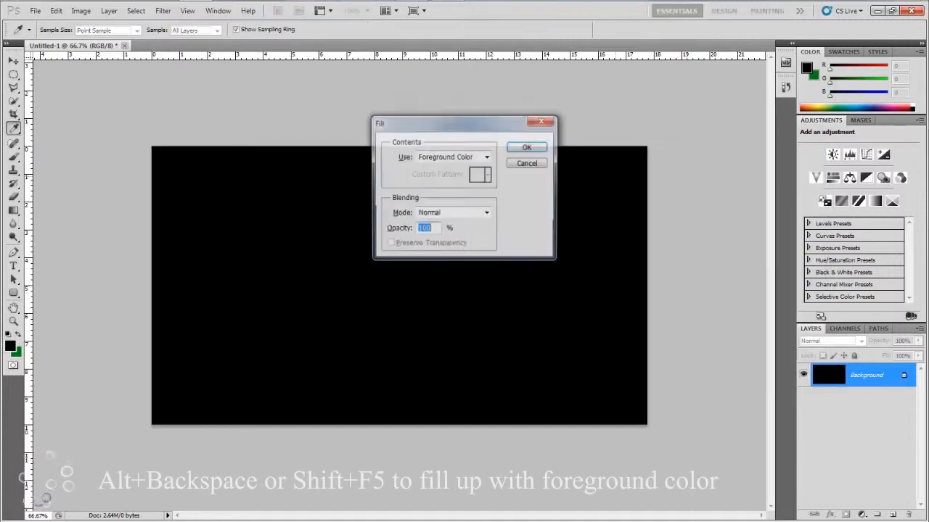
key("Return")
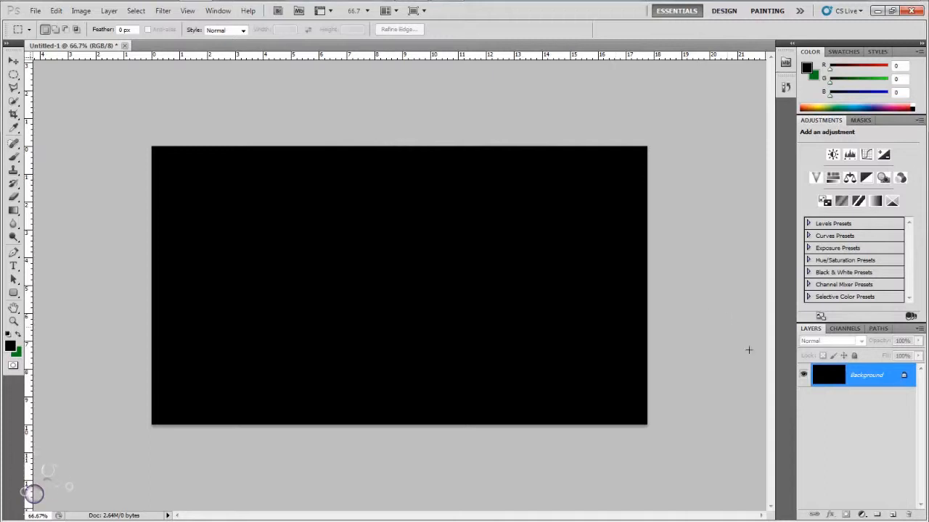
Add a new empty layer above the background and fit the document to the screen
left_click(892, 514)
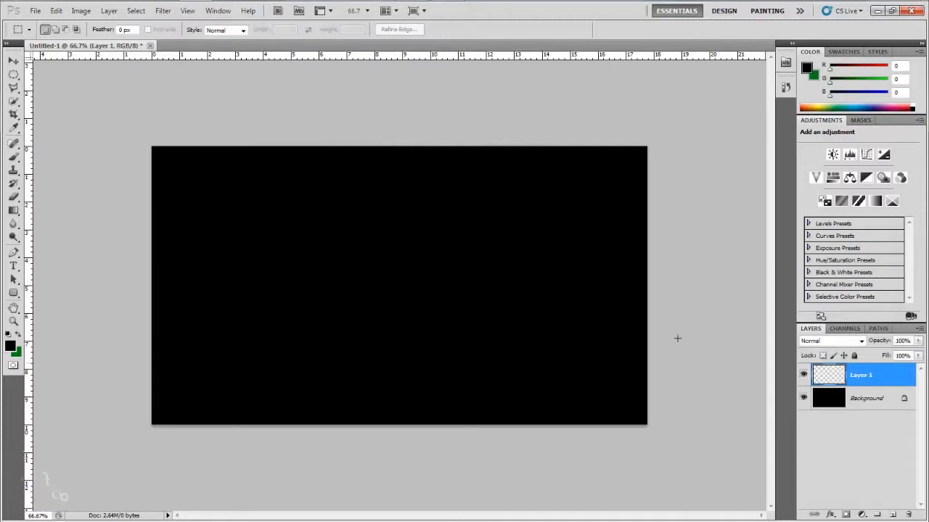
key("ctrl+r")
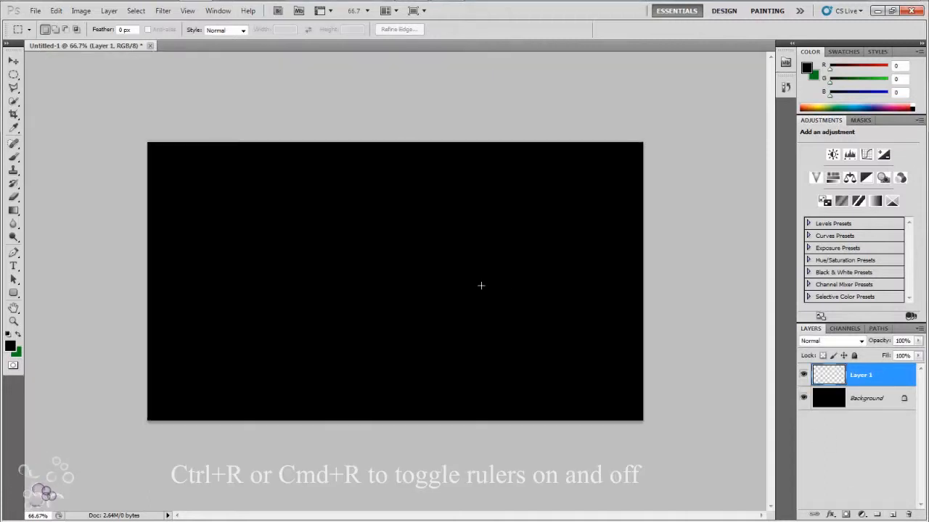
key("ctrl+r")
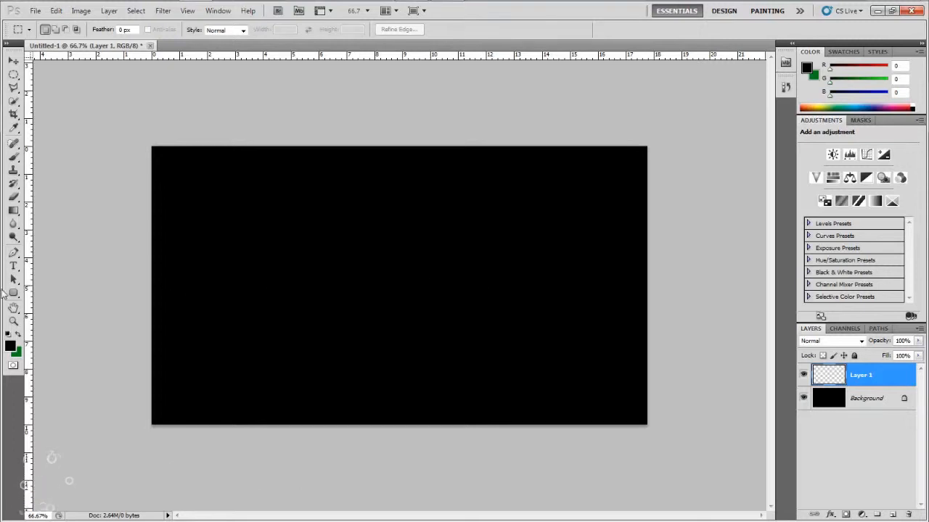
key("ctrl+0")
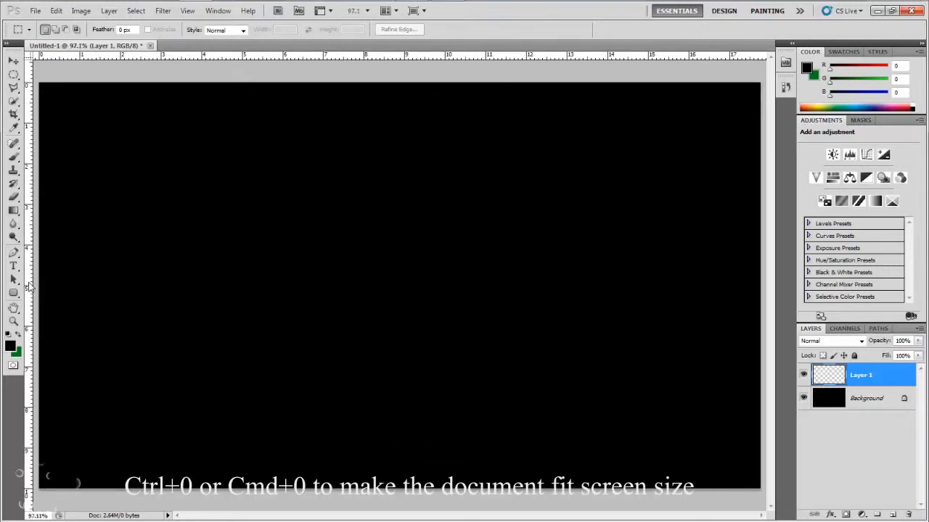
Place a vertical and a horizontal guide crossing at the centre of the canvas
left_click_drag(31, 291, 403, 297)
left_click_drag(419, 57, 440, 285)
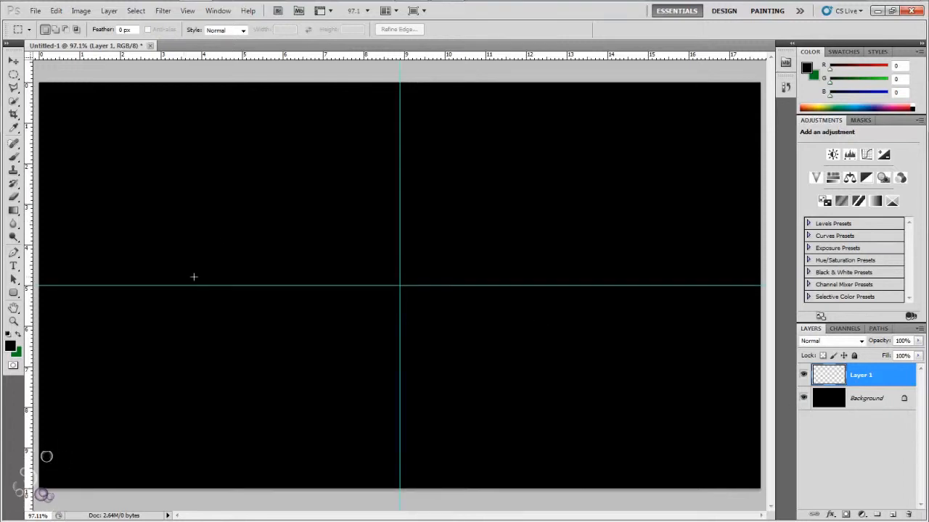
Set the foreground colour to white
left_click(10, 346)
left_click(621, 256)
left_click(516, 181)
left_click(781, 174)
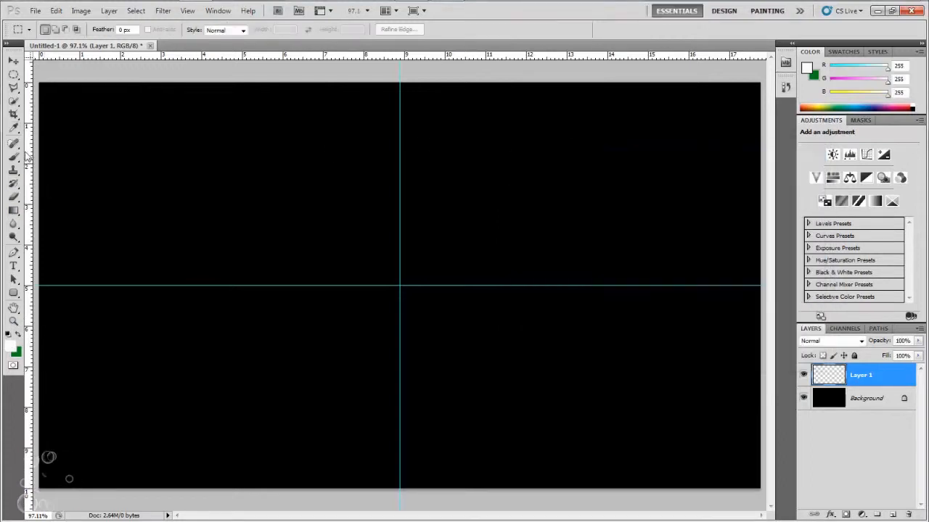
Draw the left half of a pin outline with the Pen tool, ending on the vertical guide
left_click(14, 252)
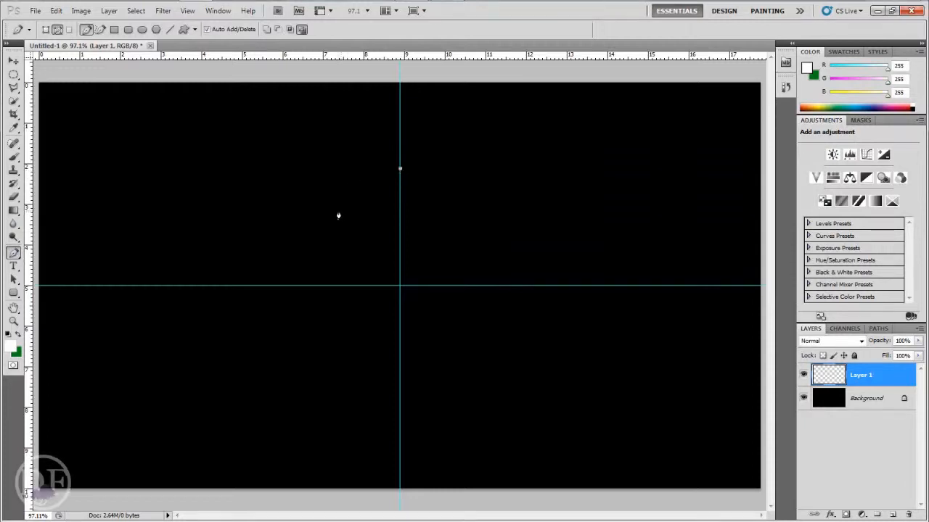
left_click_drag(339, 211, 352, 245)
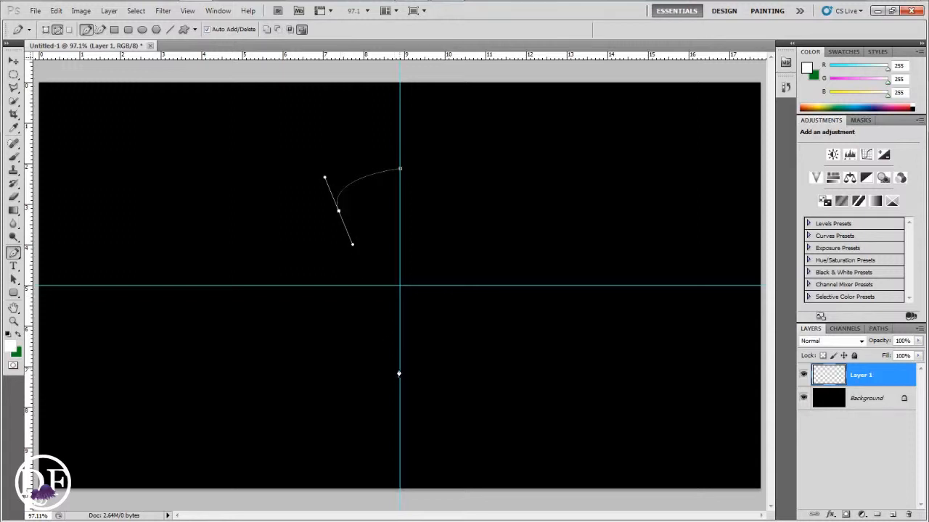
left_click(400, 369)
left_click(400, 170)
Fill the path with the white foreground colour
right_click(380, 240)
left_click(413, 303)
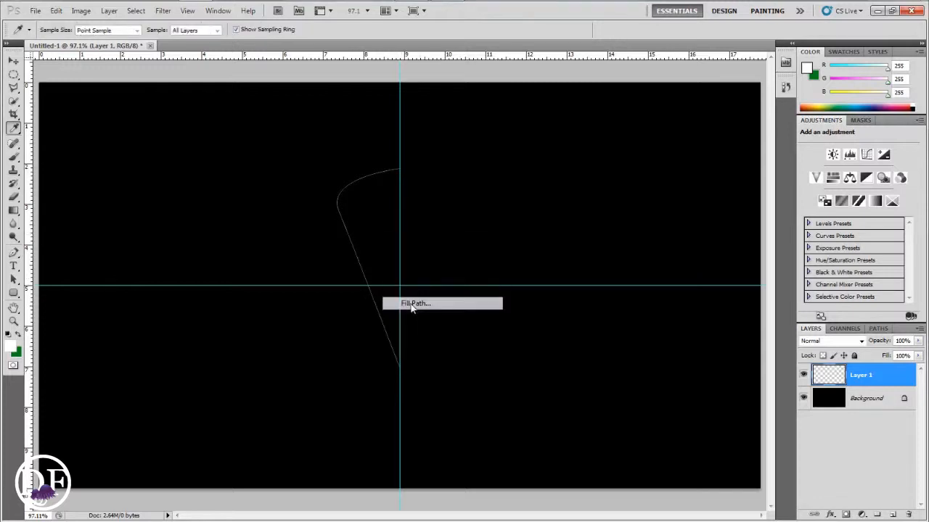
key("Return")
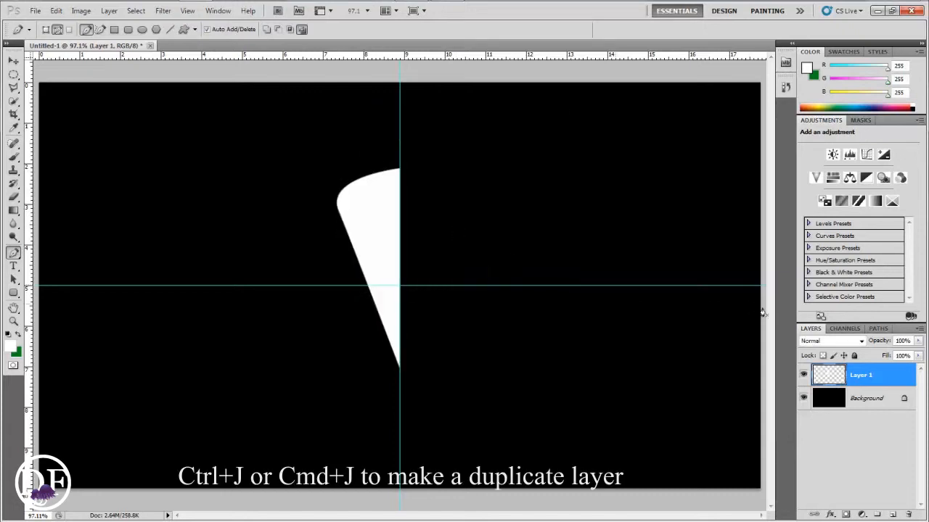
Duplicate the half-pin layer and flip the copy horizontally with Free Transform
key("ctrl+j")
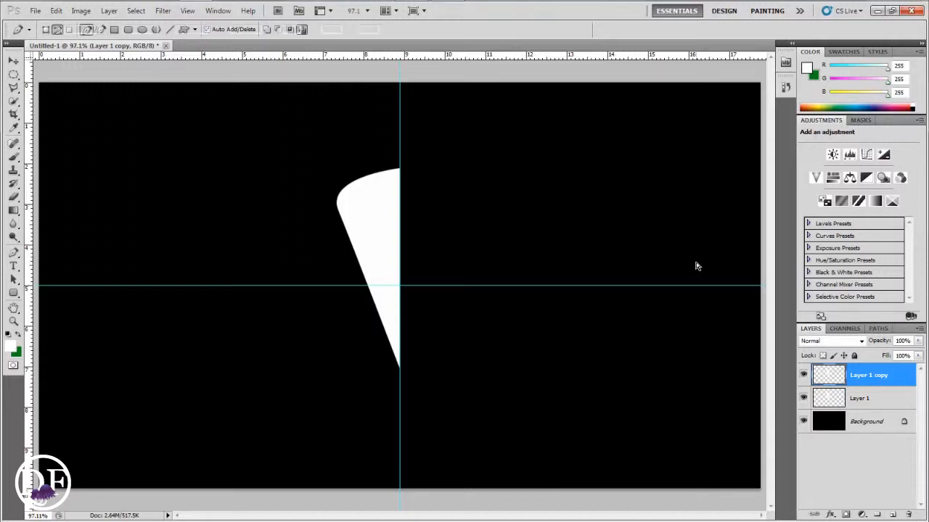
key("ctrl+t")
left_click(56, 10)
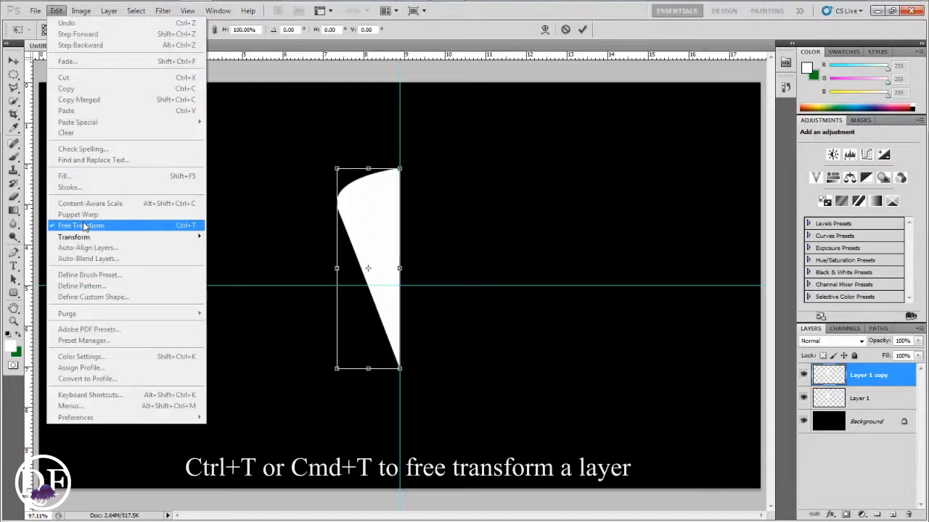
left_click(361, 259)
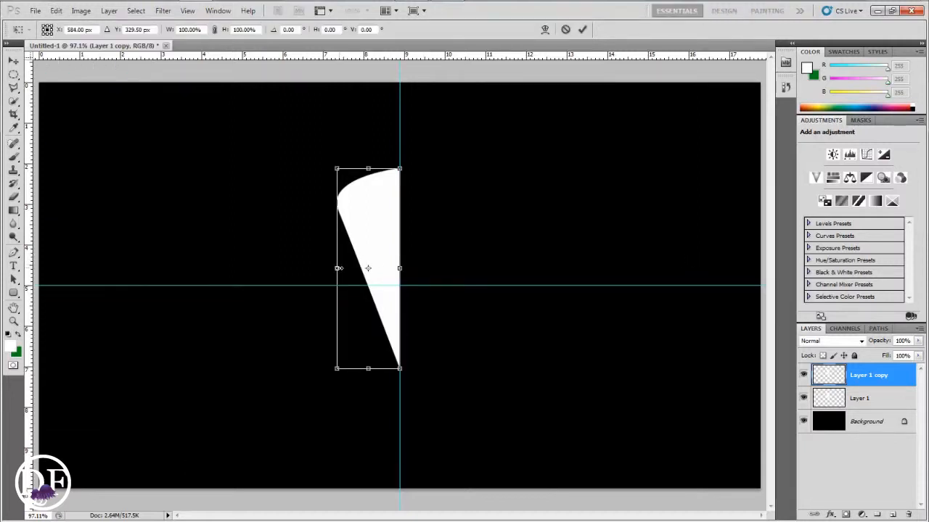
right_click(365, 243)
left_click(410, 402)
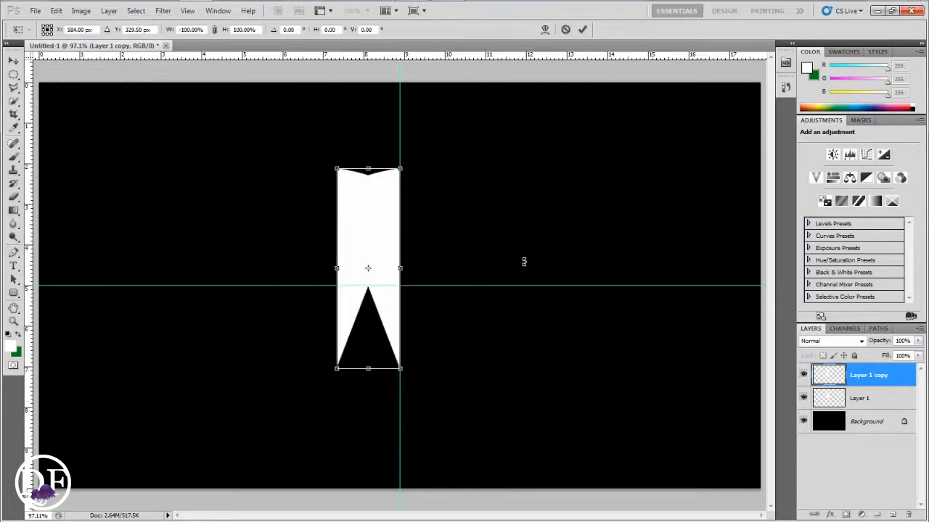
left_click(582, 29)
Hide the guides and move the flipped copy right so both halves form a full pin
key("p")
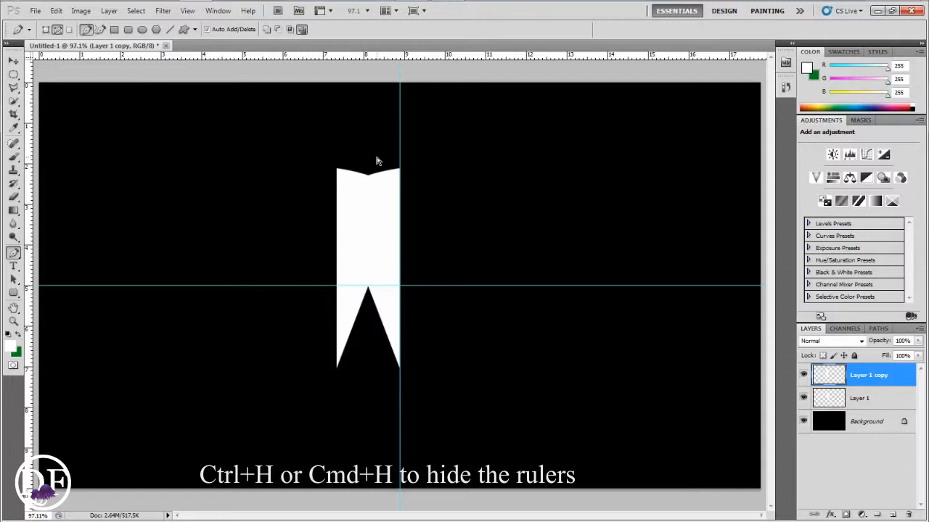
key("ctrl+h")
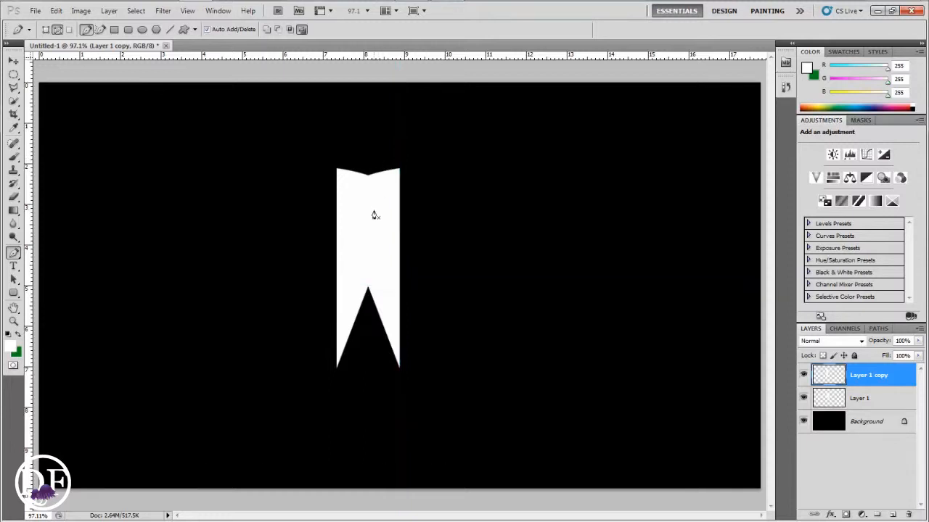
left_click(13, 60)
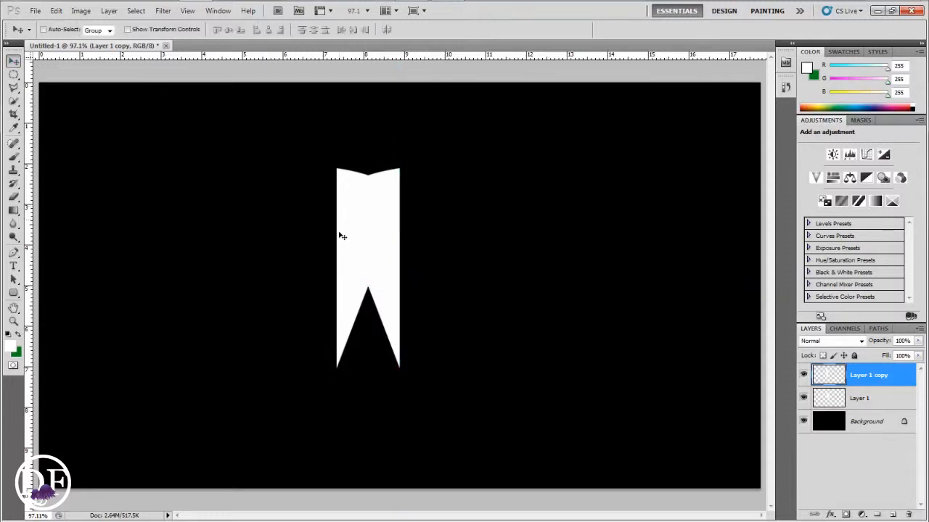
left_click_drag(355, 253, 419, 262)
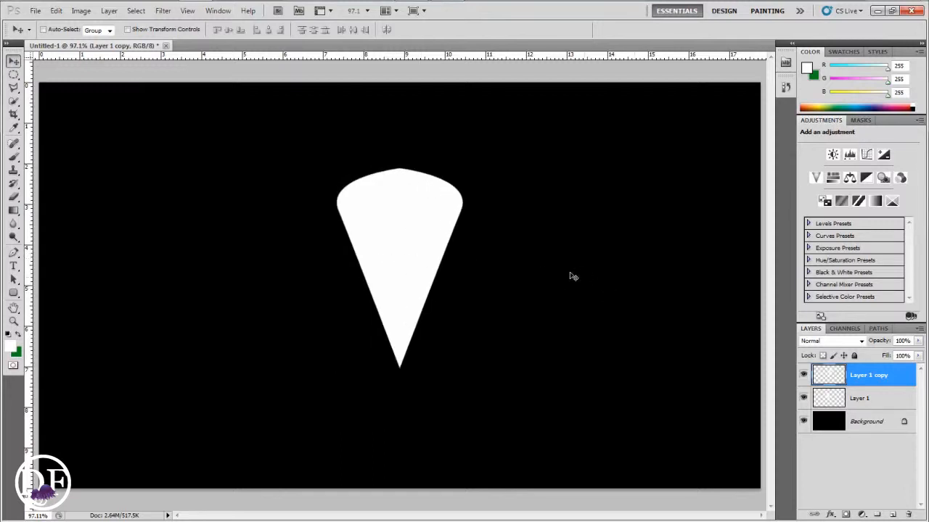
Select both half-pin layers and merge them into one
left_click(865, 403, "shift")
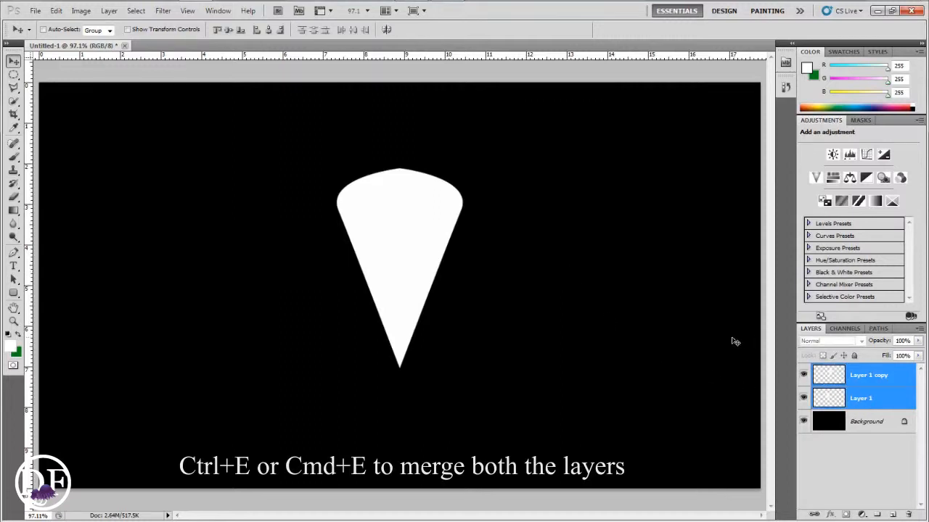
key("ctrl+e")
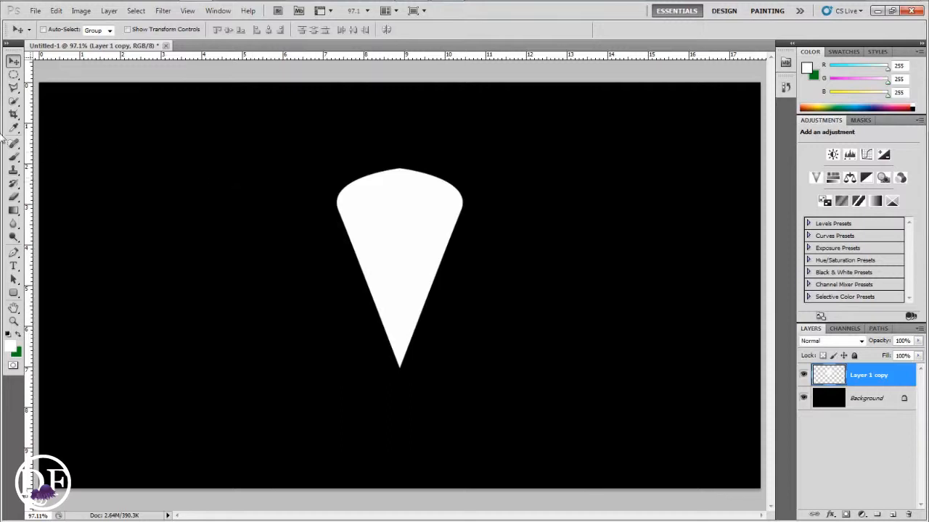
Cut a circular hole near the top of the pin with an elliptical selection, then deselect
left_click(13, 74)
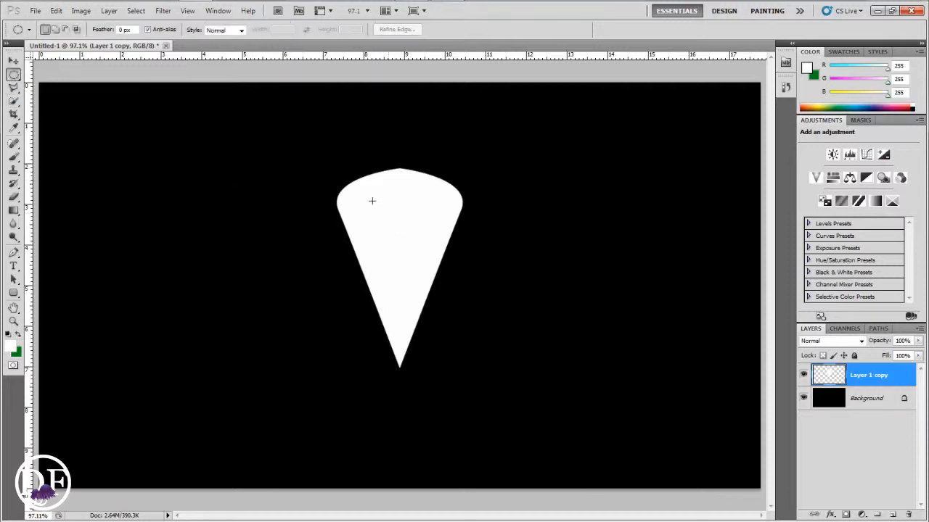
left_click_drag(417, 235, 404, 205)
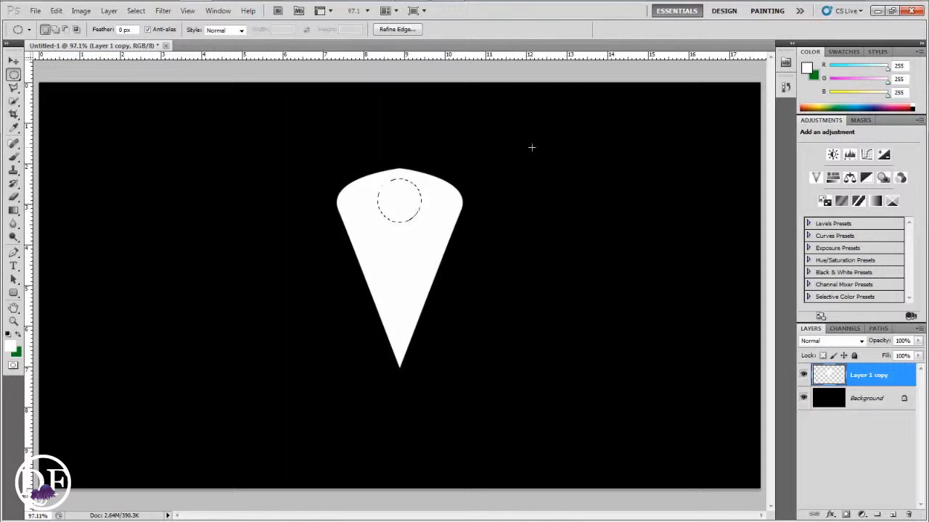
key("Delete")
key("ctrl+d")
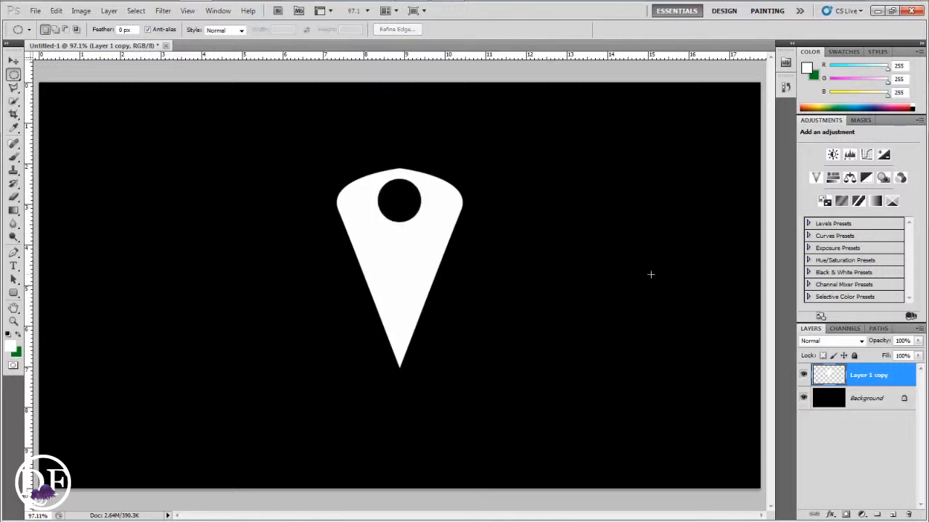
Rename the pin layer to Location marker
double_click(868, 375)
type("Location marker")
key("Return")
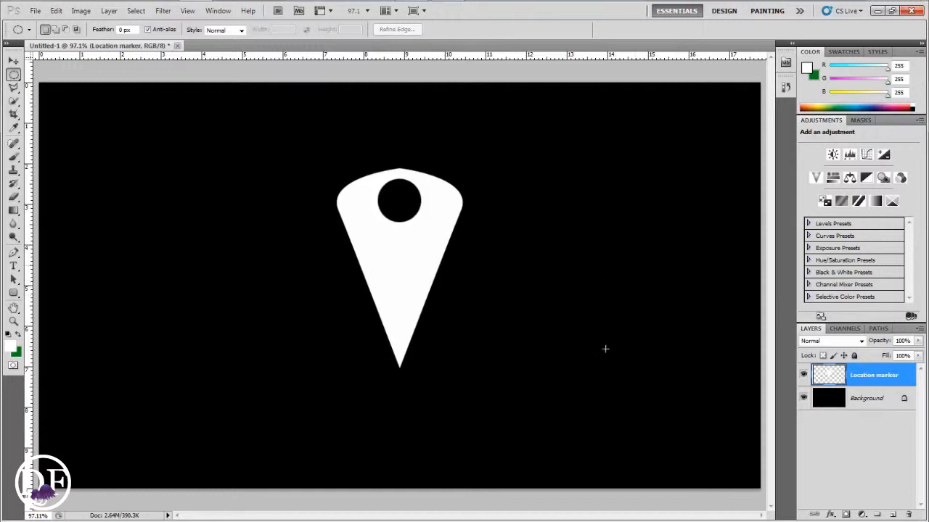
Move the location marker to the left side of the canvas
key("v")
left_click_drag(411, 287, 149, 274)
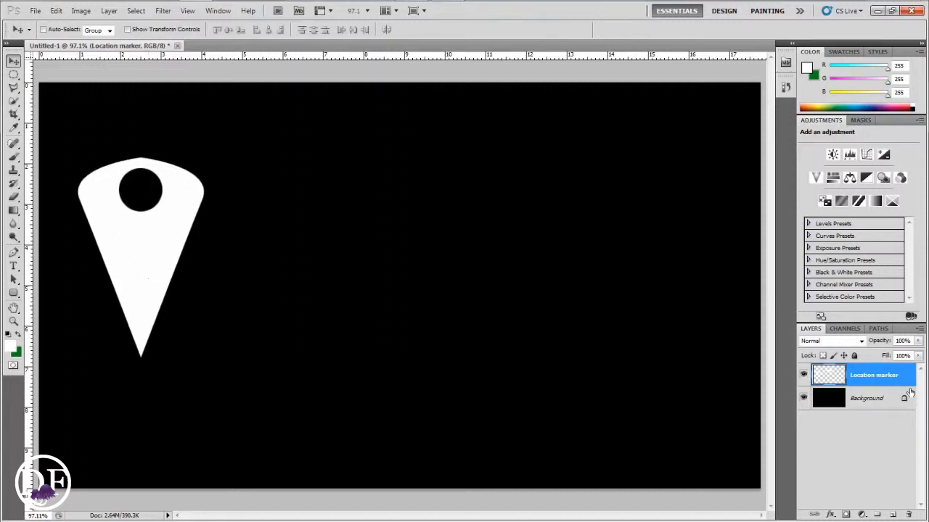
Hide the Location marker layer, then add a new empty layer inside a new layer group
left_click(803, 375)
left_click(893, 515)
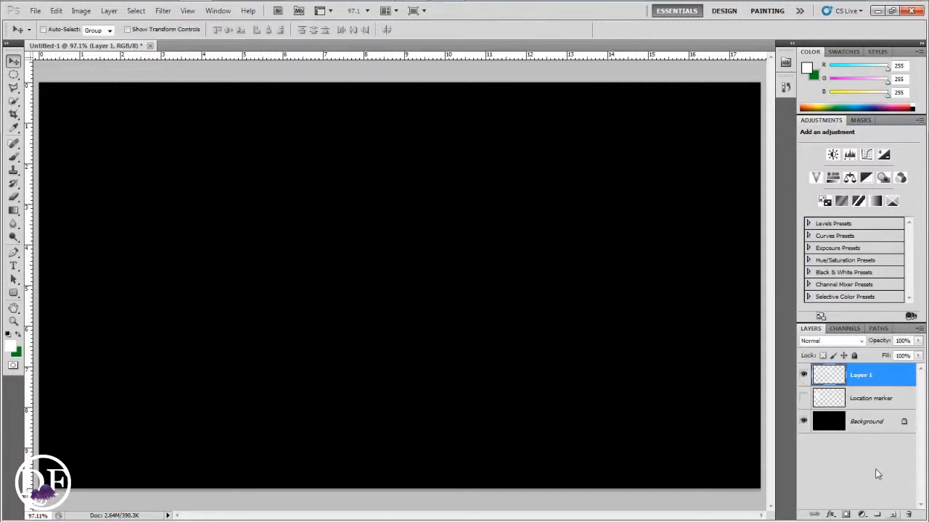
left_click(877, 514)
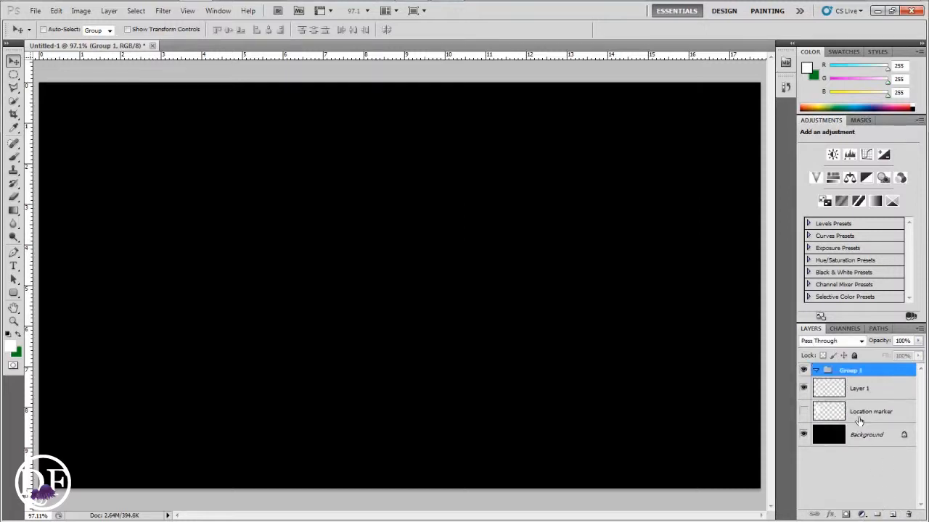
left_click_drag(860, 397, 856, 376)
Rename the new group to iphone
double_click(851, 371)
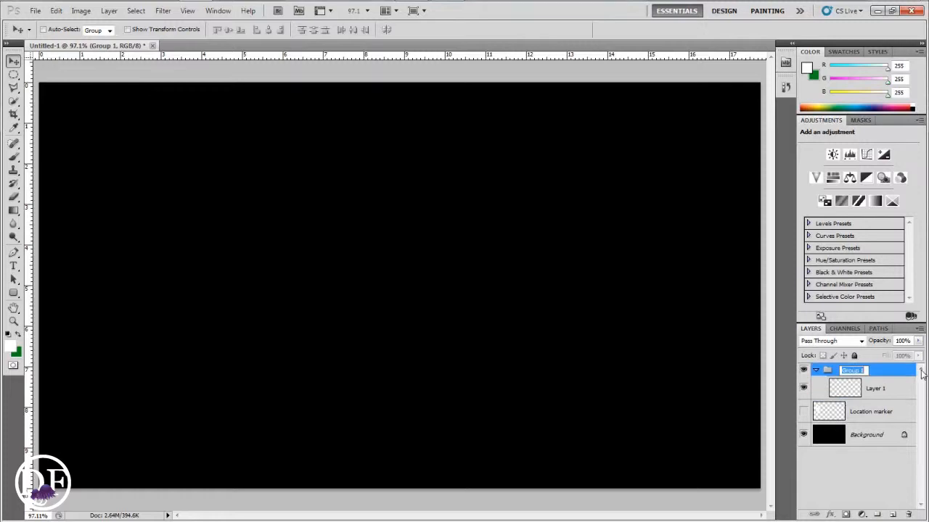
type("f")
key("Return")
Draw a tall white rounded rectangle with 10 px radius in the canvas centre as the phone body
left_click(874, 390)
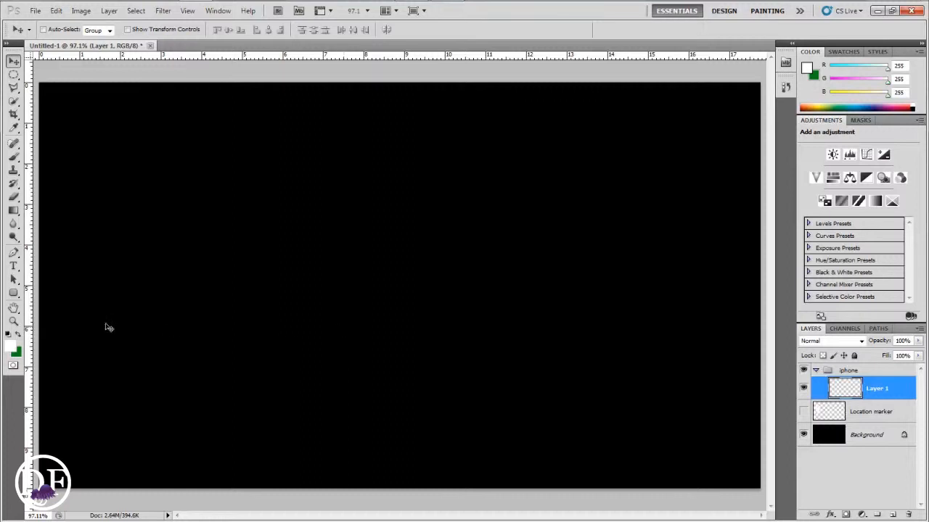
left_click(13, 292)
left_click(47, 305)
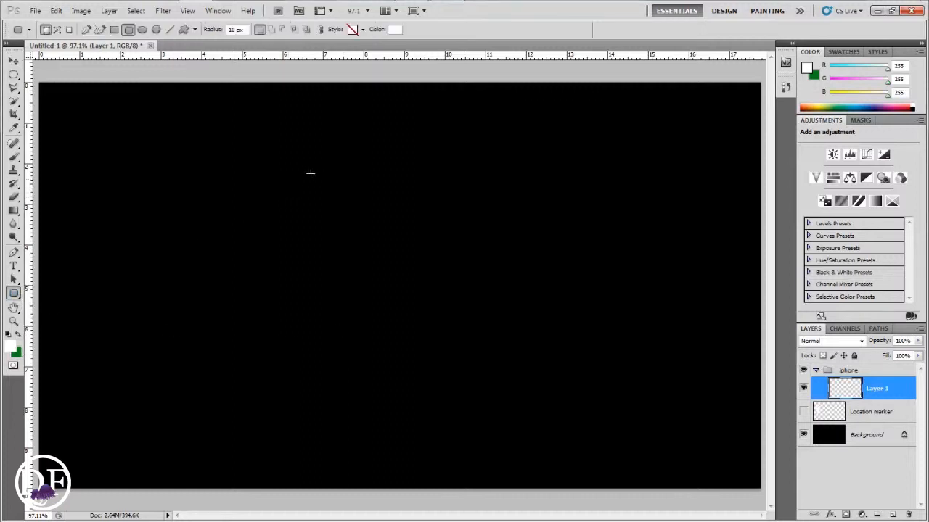
left_click_drag(311, 173, 437, 395)
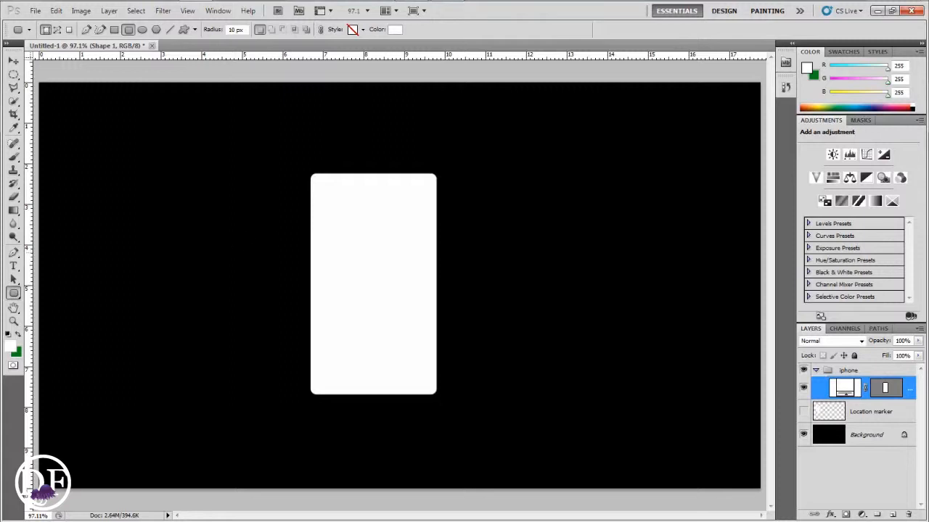
Add a new layer and make a rectangular selection inside the phone body, leaving a white border for the screen
right_click(13, 76)
left_click(66, 75)
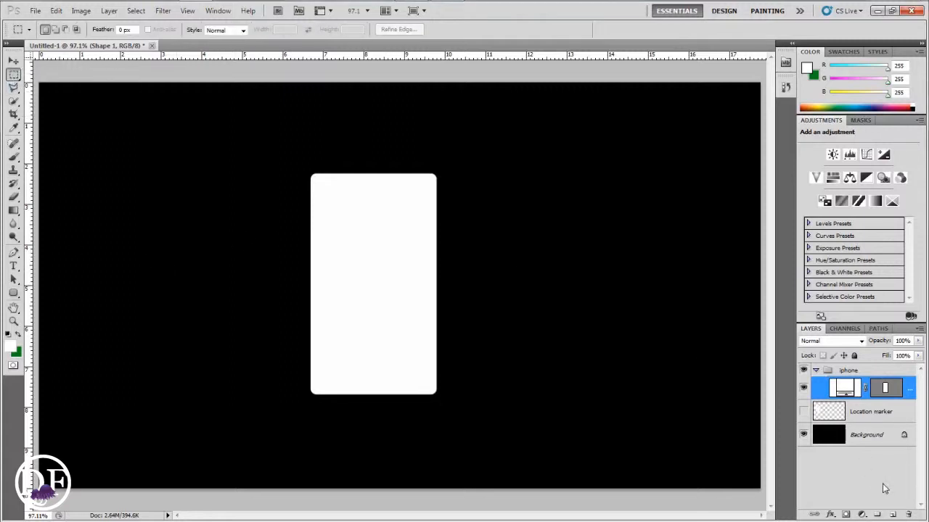
left_click(892, 514)
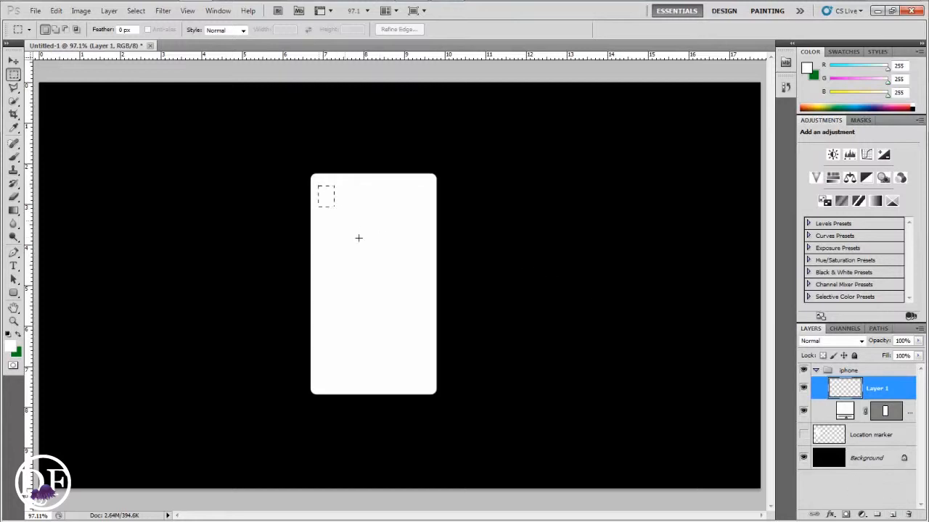
left_click_drag(399, 298, 427, 373)
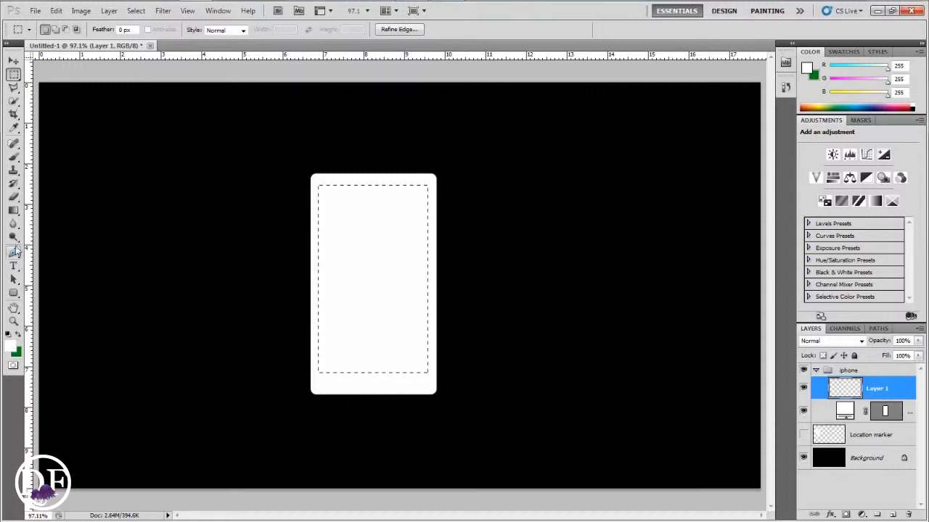
Set up a gradient running from black to dark grey in the Gradient Editor
left_click(13, 210)
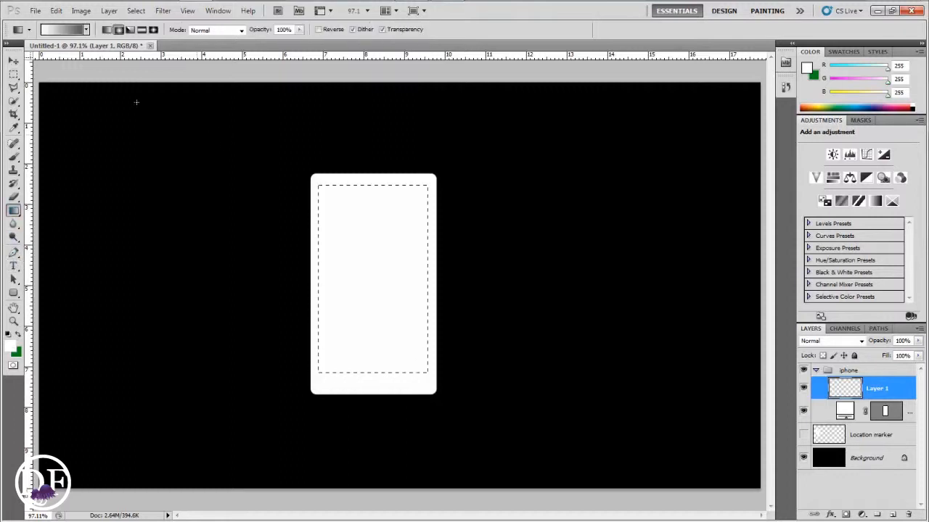
left_click(68, 33)
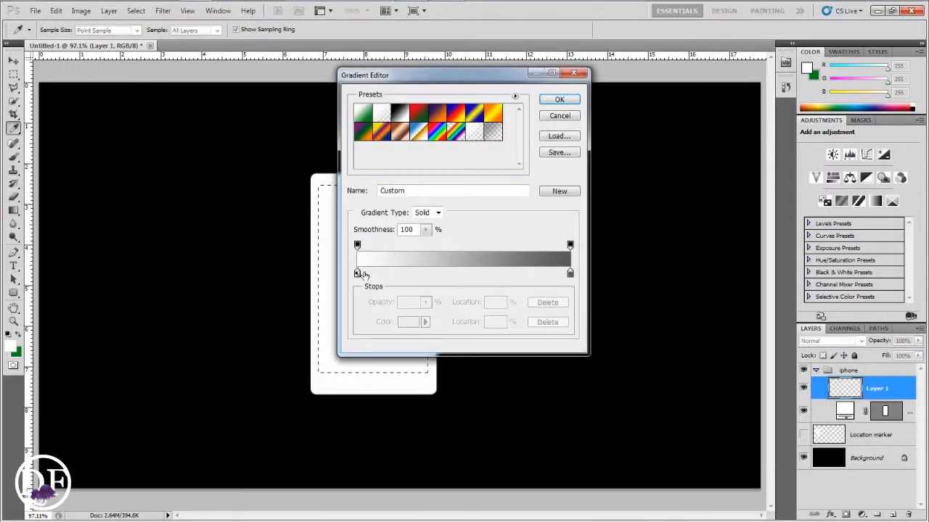
double_click(357, 275)
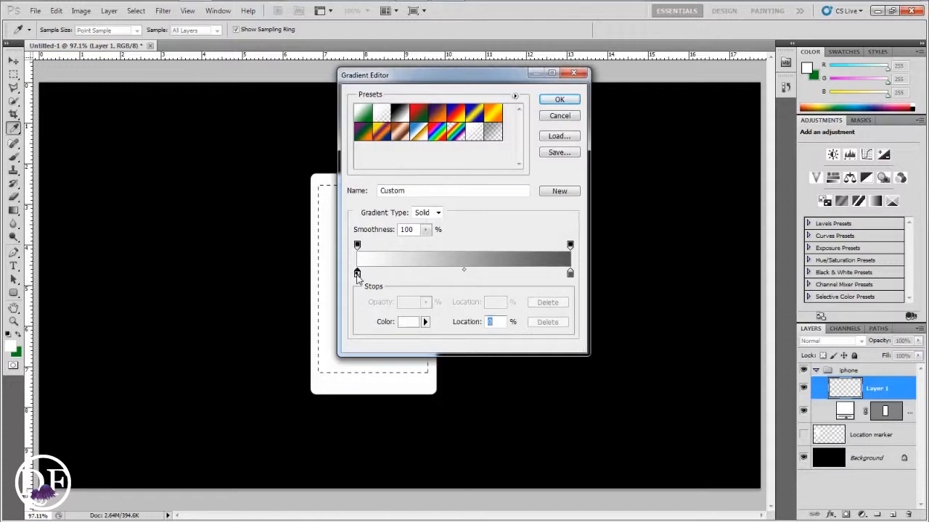
left_click(532, 312)
left_click(777, 176)
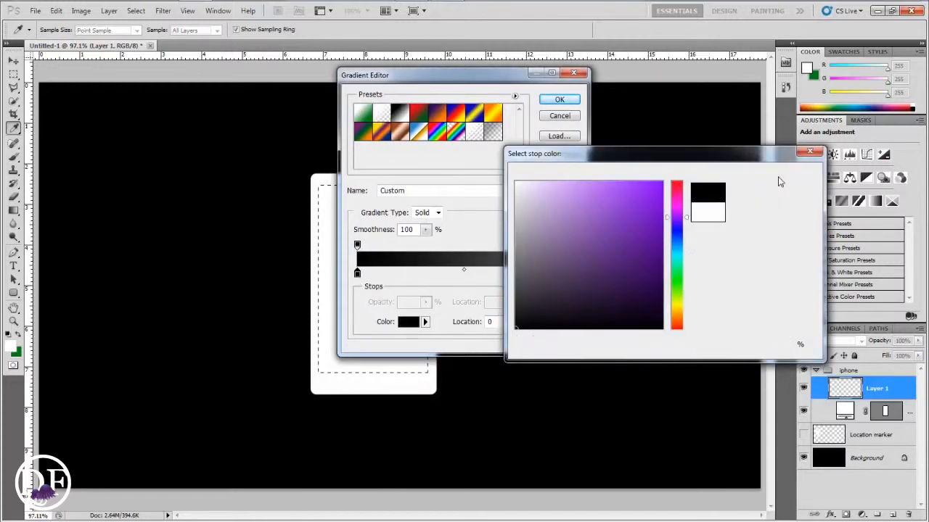
double_click(570, 274)
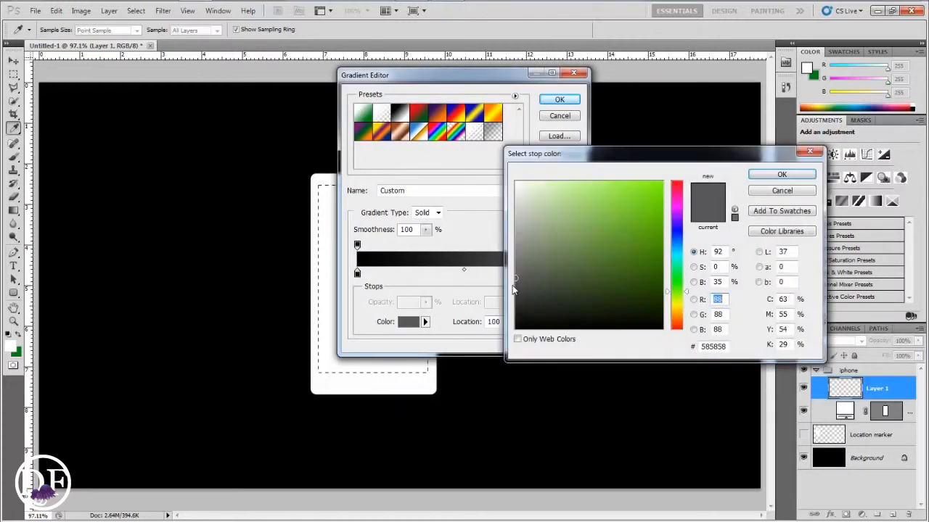
left_click(516, 288)
left_click(781, 175)
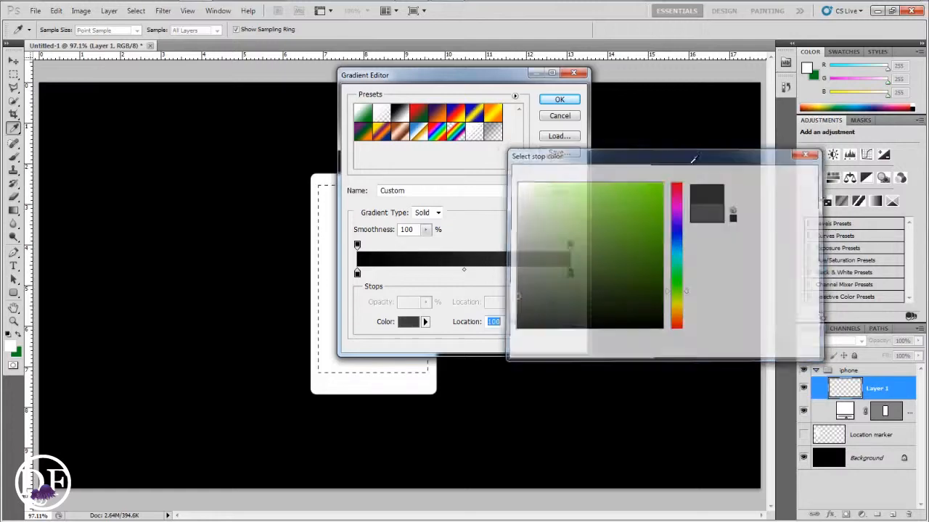
left_click(578, 103)
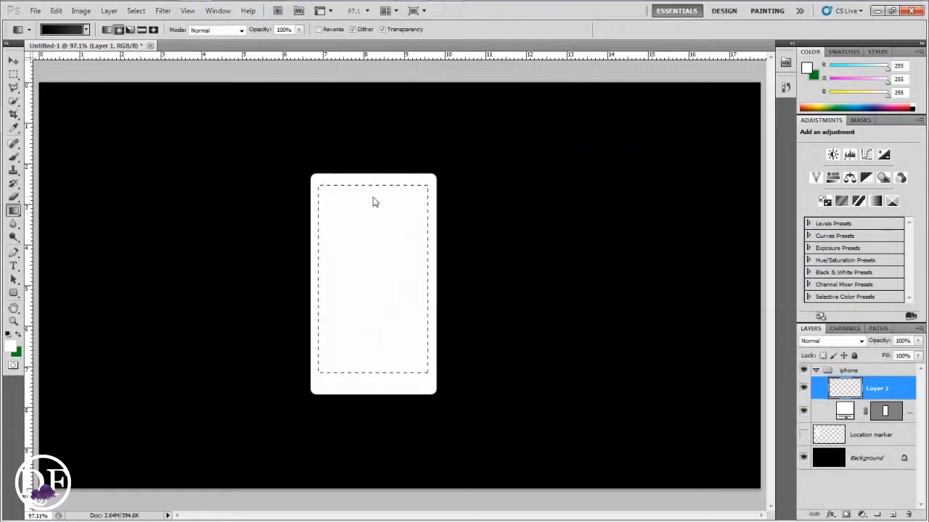
Fill the screen selection with the gradient from top to bottom, then deselect
left_click_drag(370, 186, 371, 374)
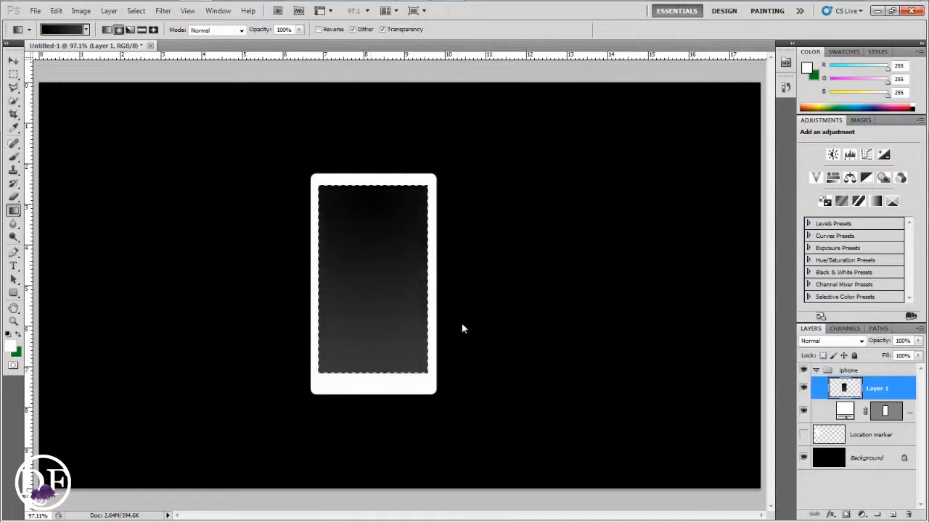
left_click(13, 75)
left_click(281, 153)
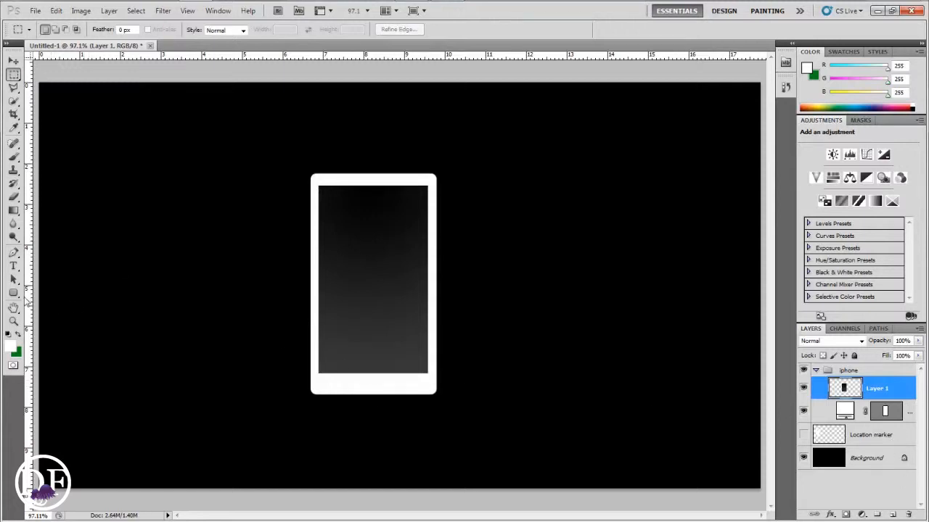
Select a small circle below the screen, set the background colour to black, fill it as the home button, and deselect
right_click(13, 74)
left_click(72, 85)
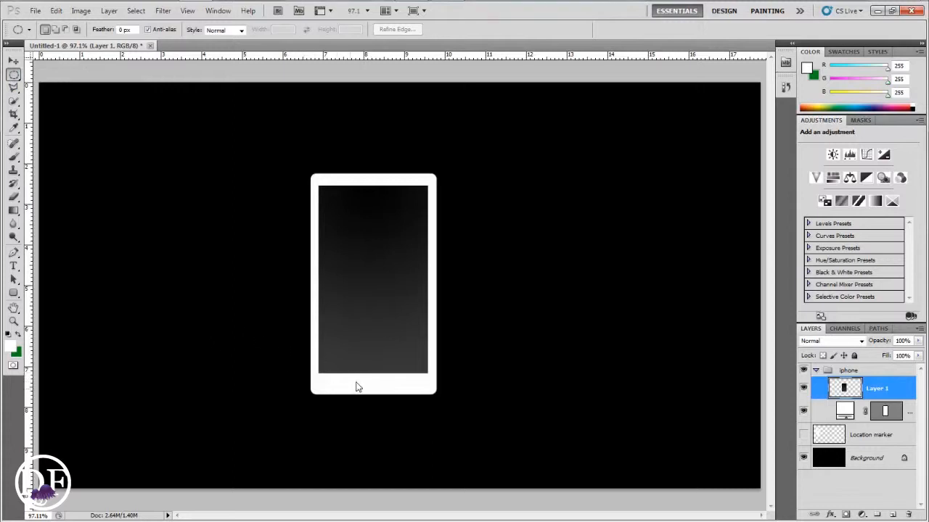
left_click_drag(370, 405, 373, 385)
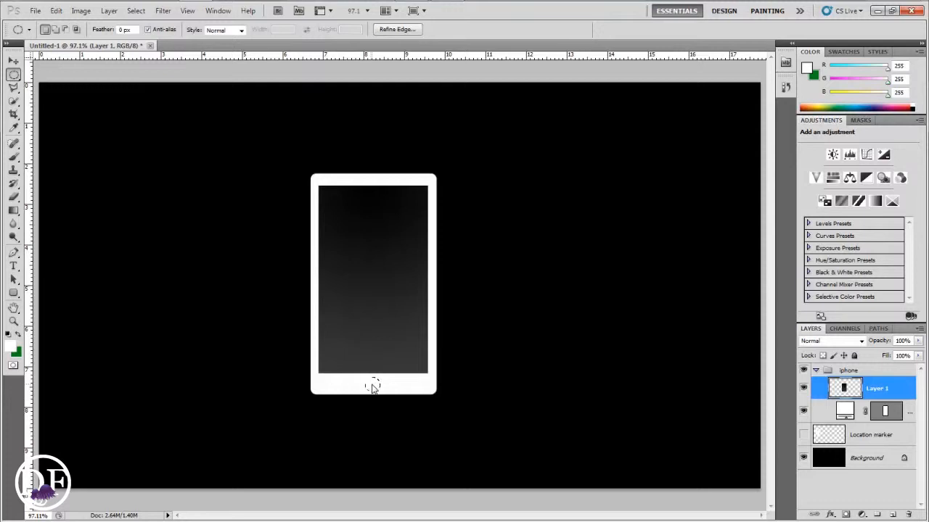
left_click(19, 353)
left_click(541, 327)
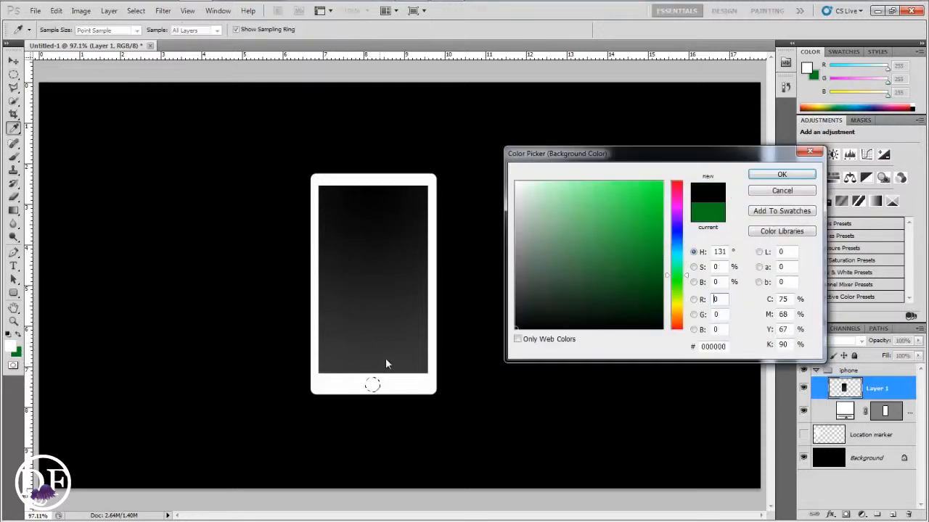
left_click(781, 174)
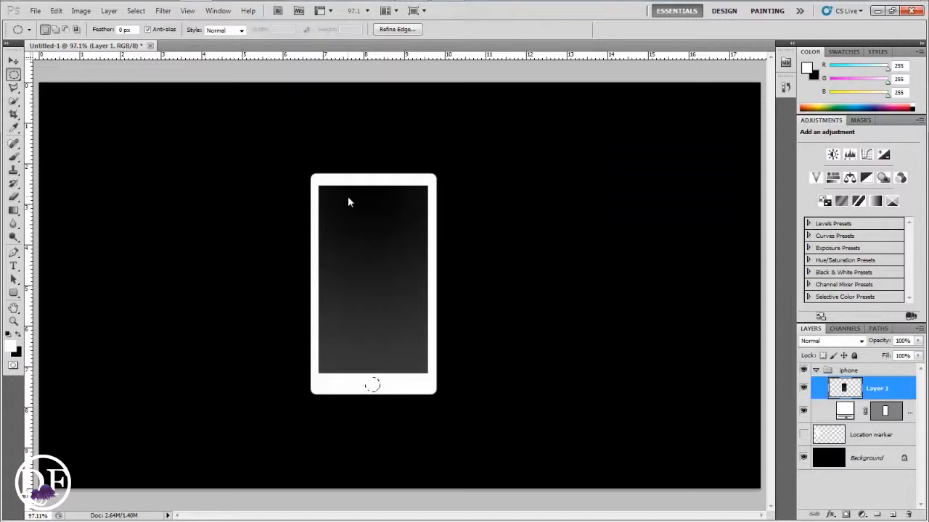
key("ctrl+BackSpace")
key("ctrl+d")
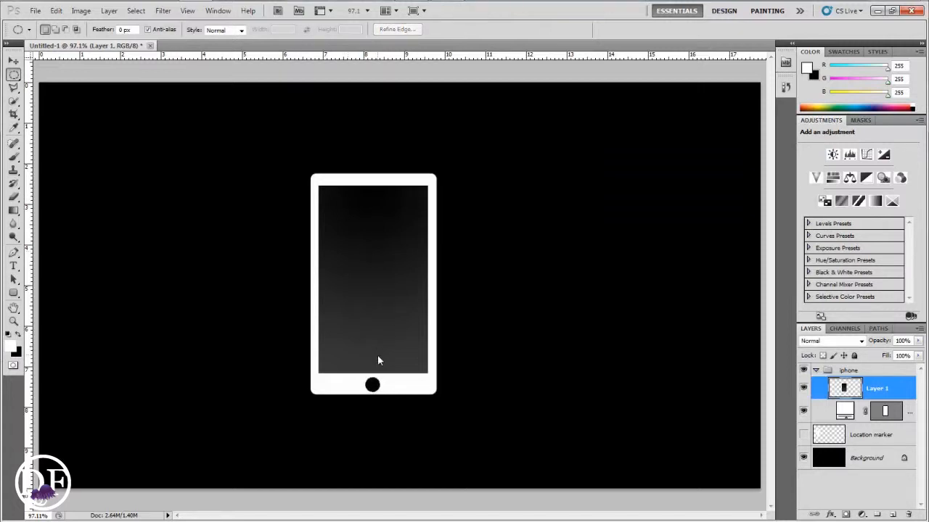
Draw a small white rounded shape inside the home button to turn it into a ring
key("ctrl+plus")
key("ctrl+plus")
key("ctrl+plus")
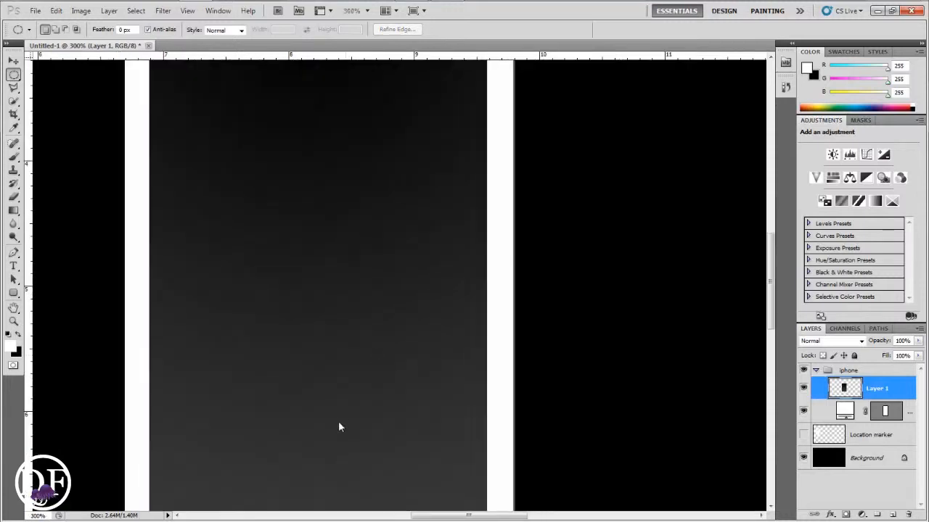
left_click_drag(339, 428, 456, 199)
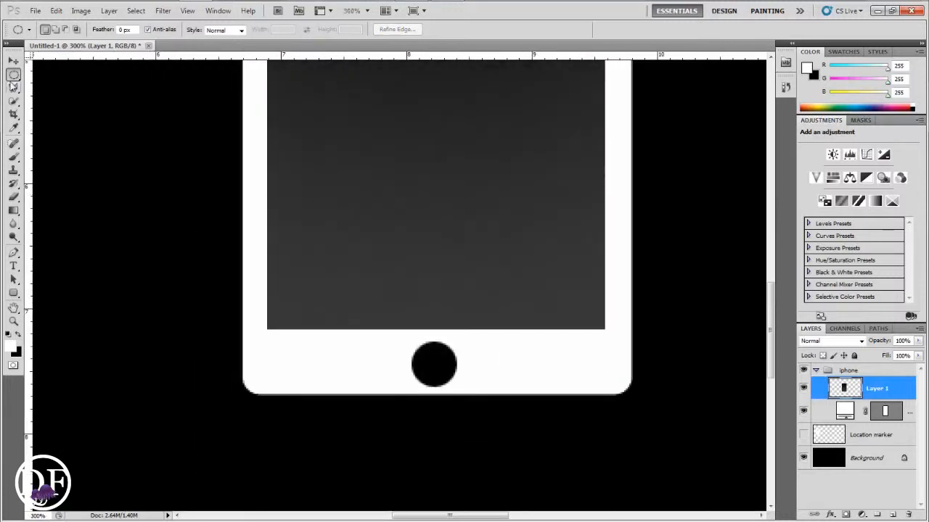
left_click(13, 75)
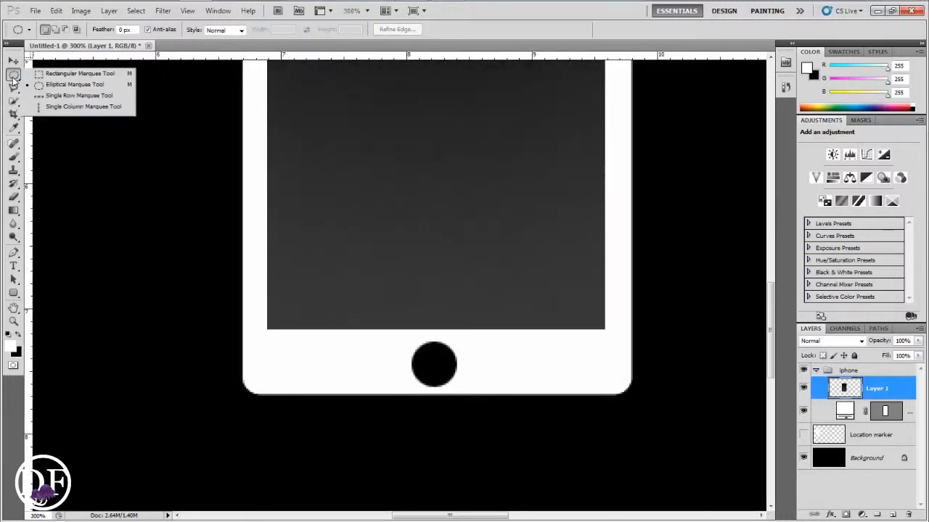
left_click(13, 294)
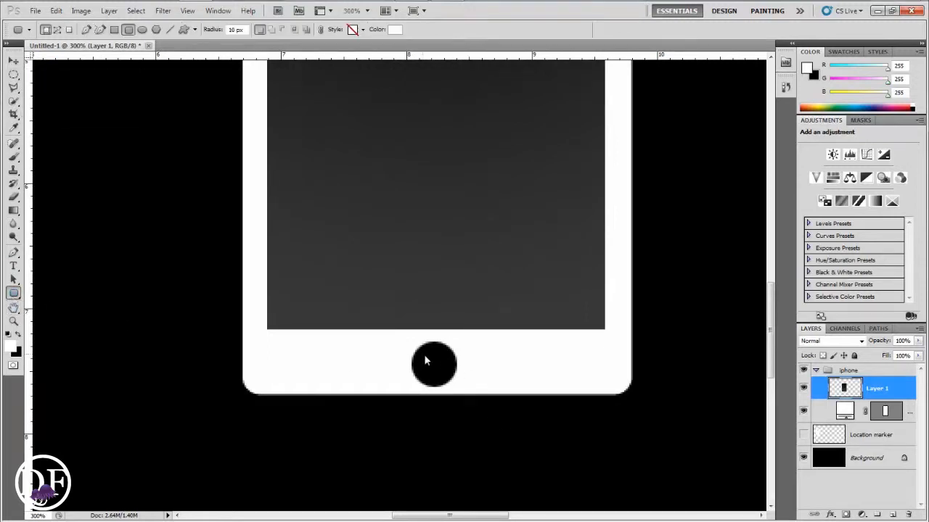
left_click_drag(425, 360, 448, 382)
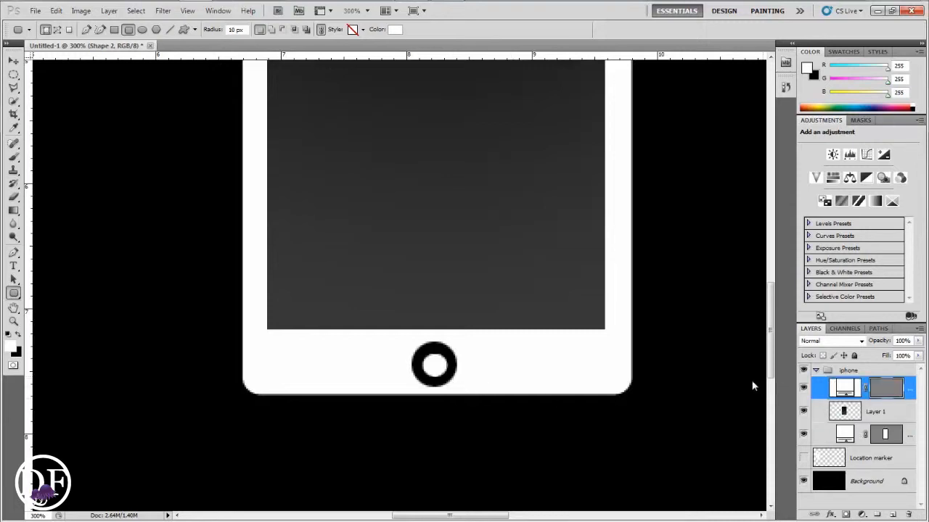
key("ctrl+0")
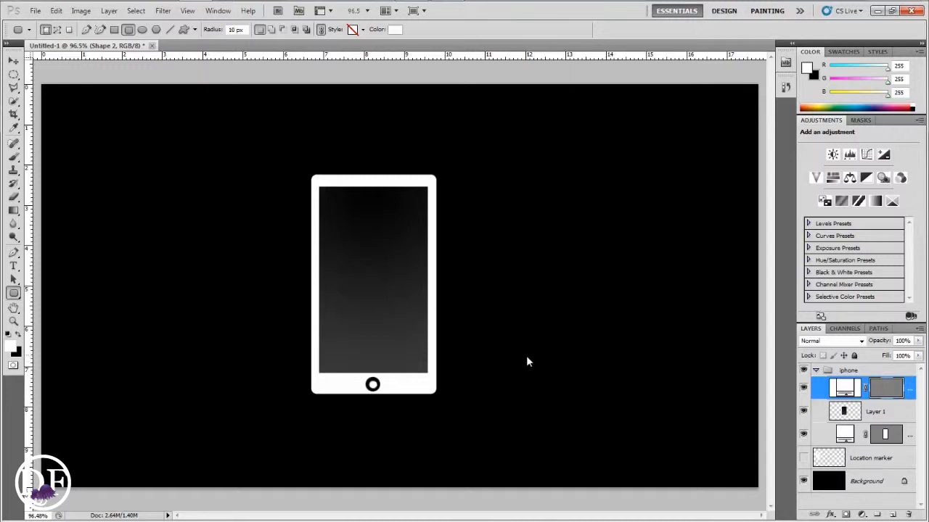
On a new layer, draw a small black circle near the top of the phone body as the camera
left_click(13, 74)
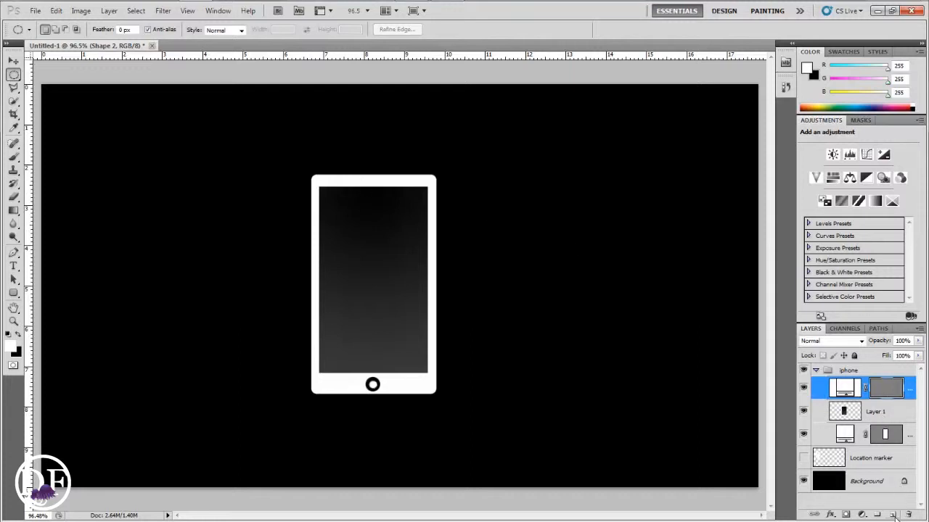
left_click(893, 516)
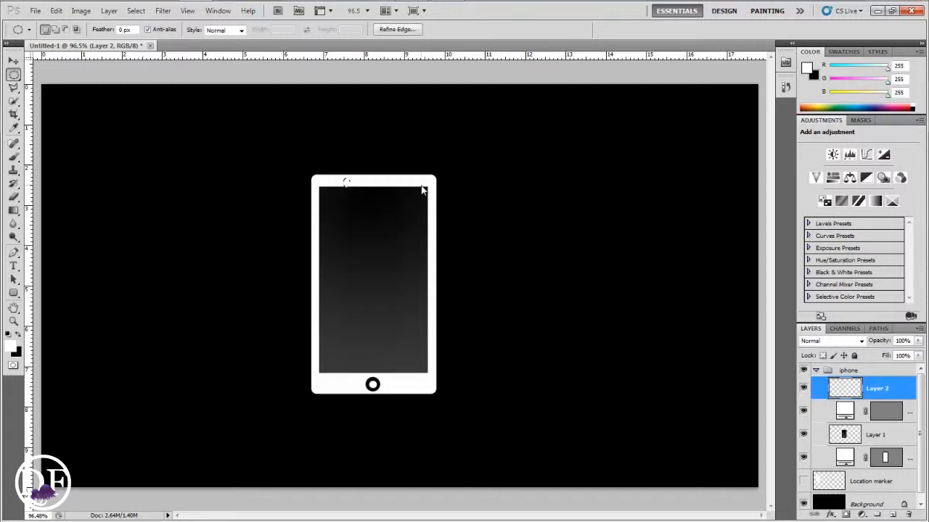
left_click(379, 181)
scroll(378, 181, "up", 1)
scroll(378, 186, "up", 1)
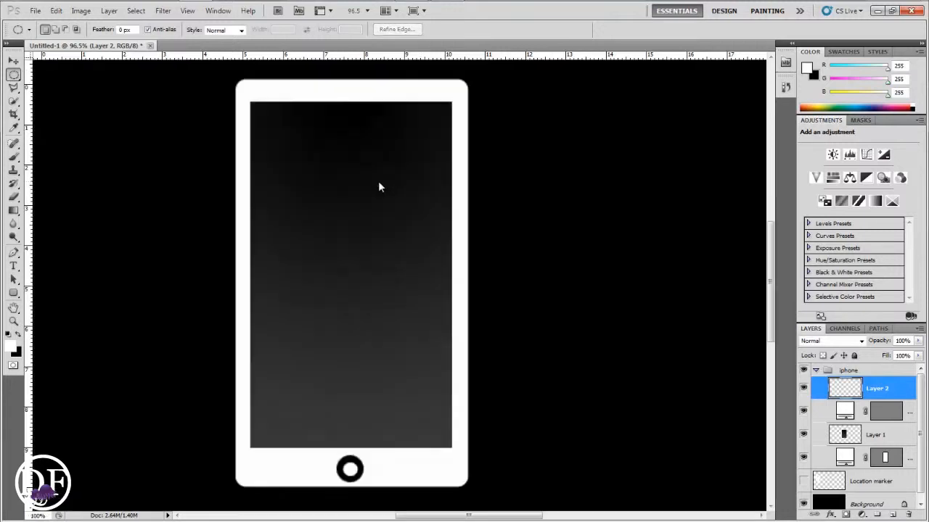
left_click_drag(384, 191, 448, 288)
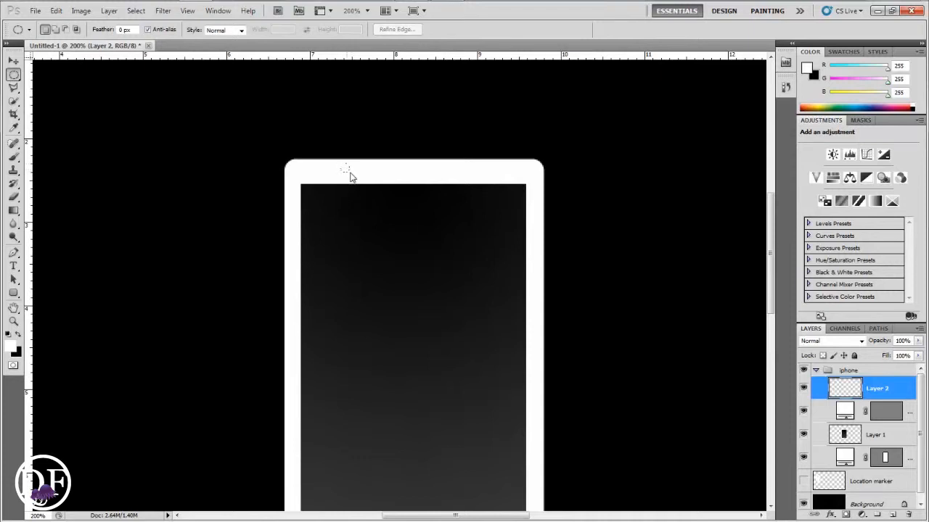
left_click_drag(351, 177, 341, 167)
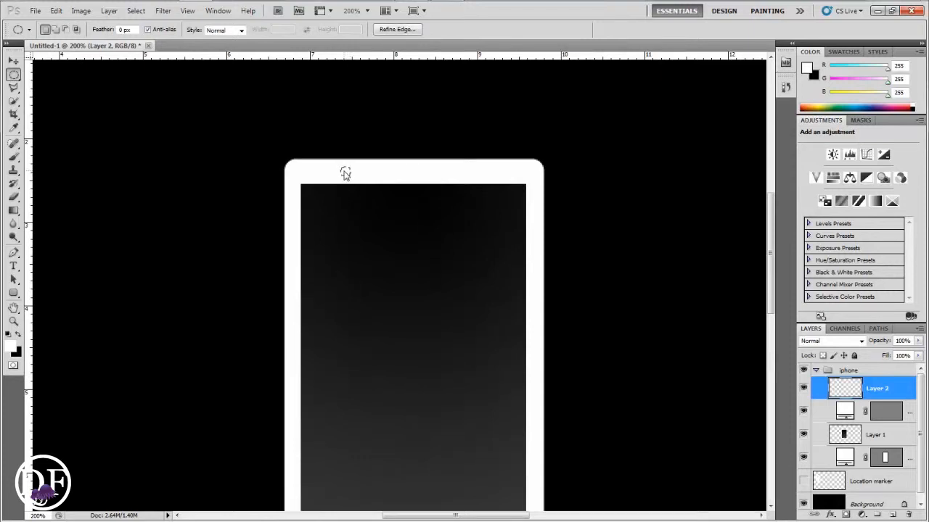
key("x")
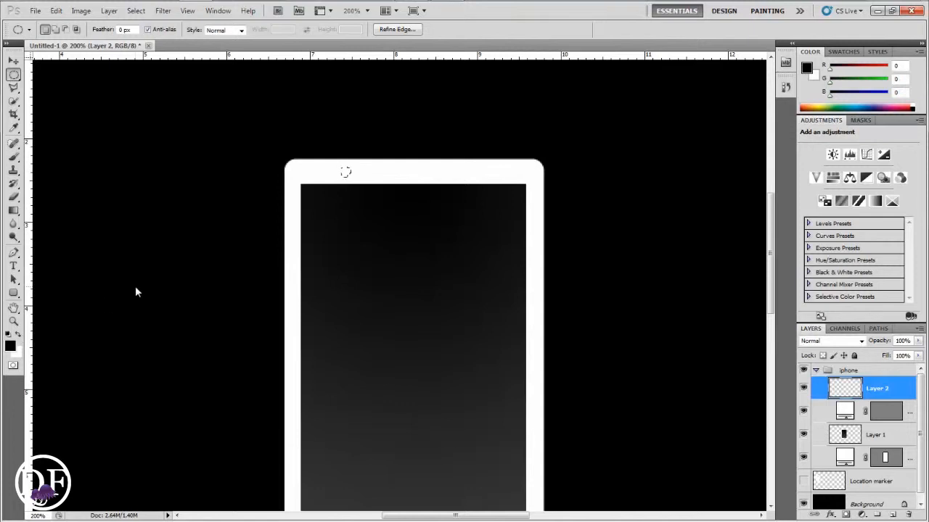
key("alt+BackSpace")
key("ctrl+d")
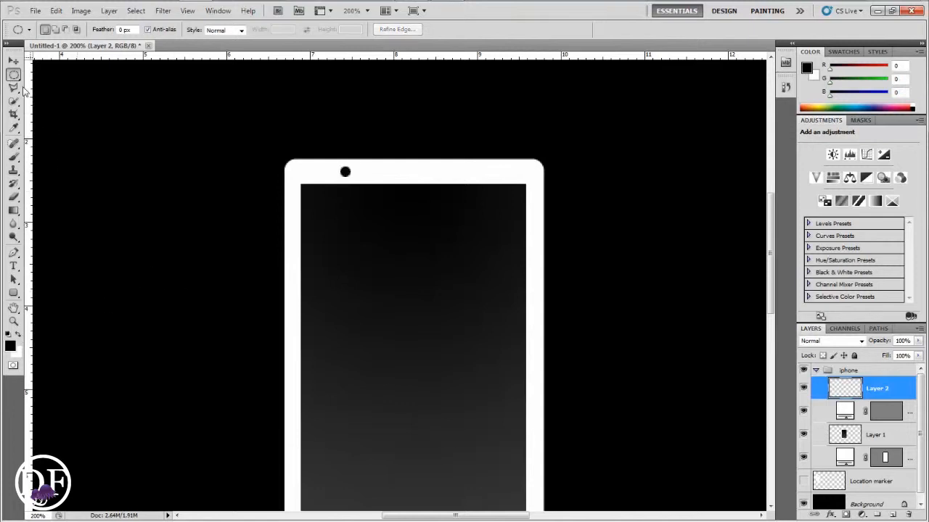
Draw a thin black rectangular bar beside the camera as the speaker
left_click_drag(14, 75, 65, 73)
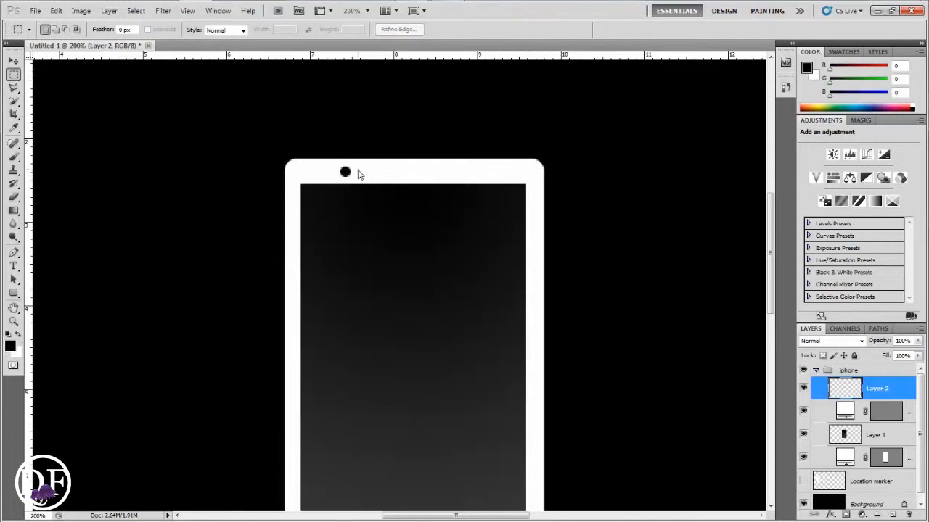
left_click_drag(357, 172, 516, 173)
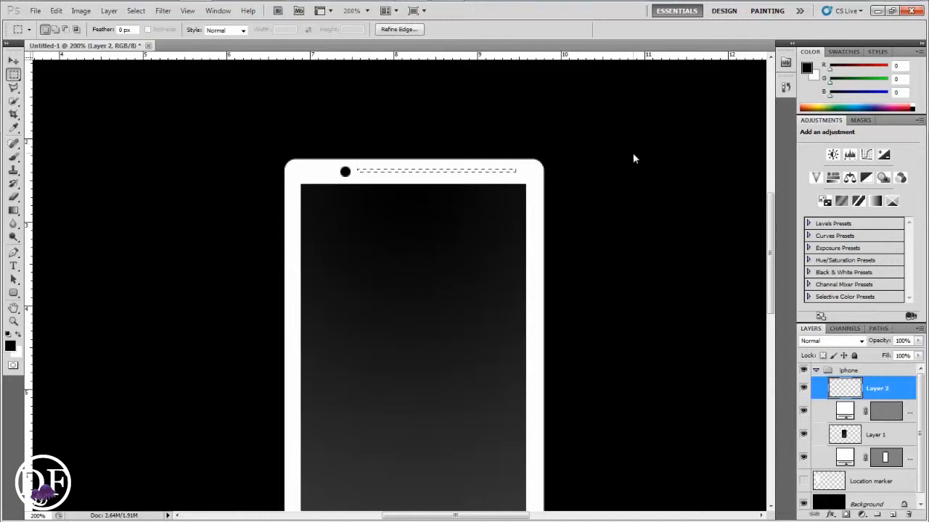
key("alt+BackSpace")
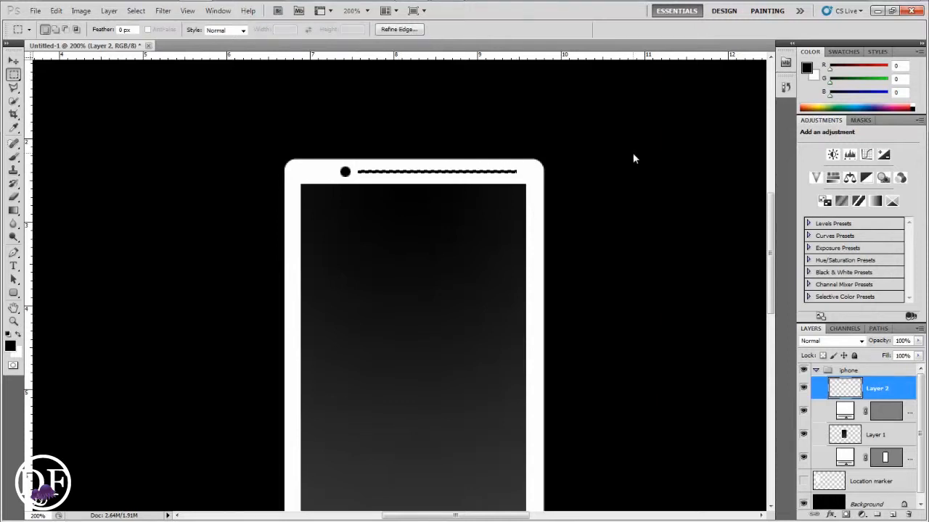
key("ctrl+d")
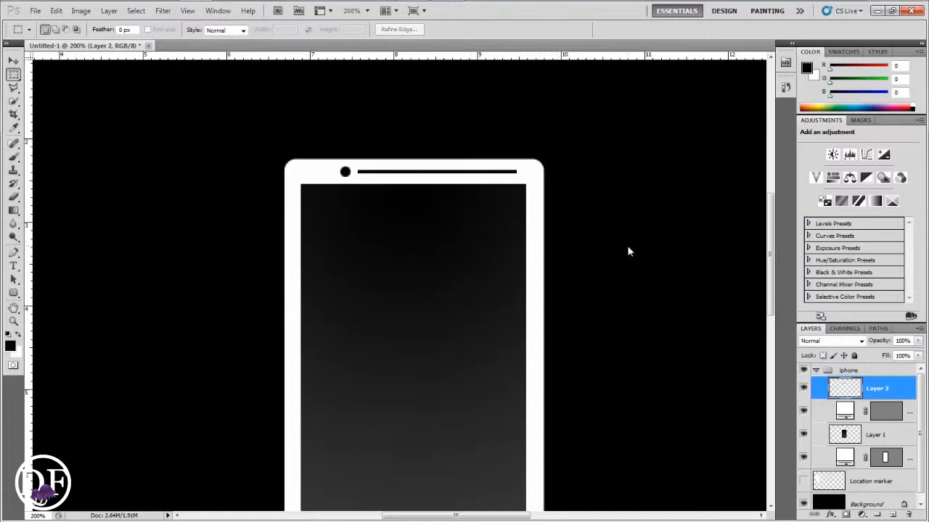
Rename the phone body layer "body" and the screen layer "screen"
key("ctrl+0")
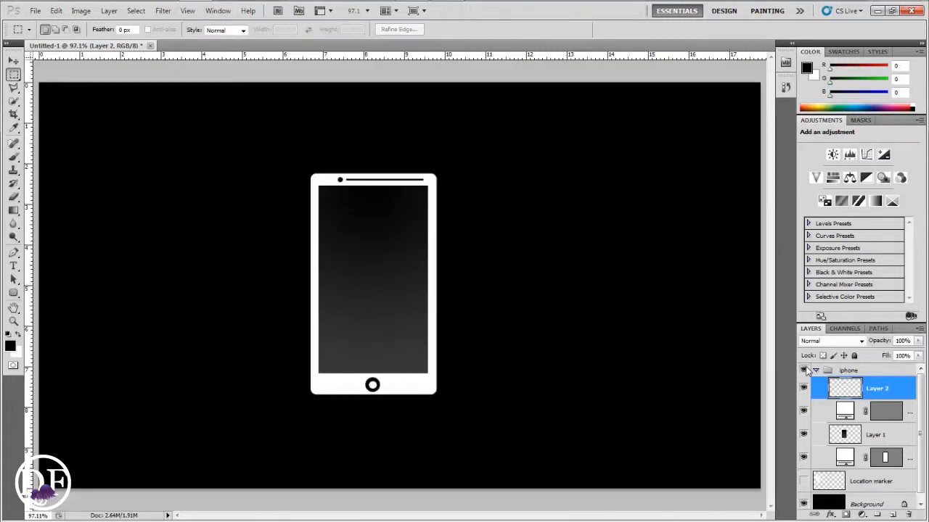
left_click(803, 458)
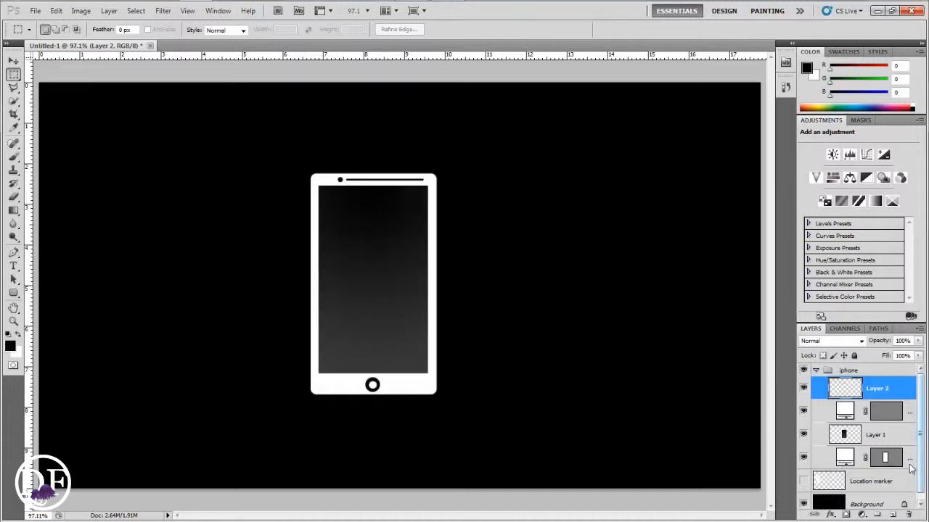
left_click_drag(796, 456, 776, 457)
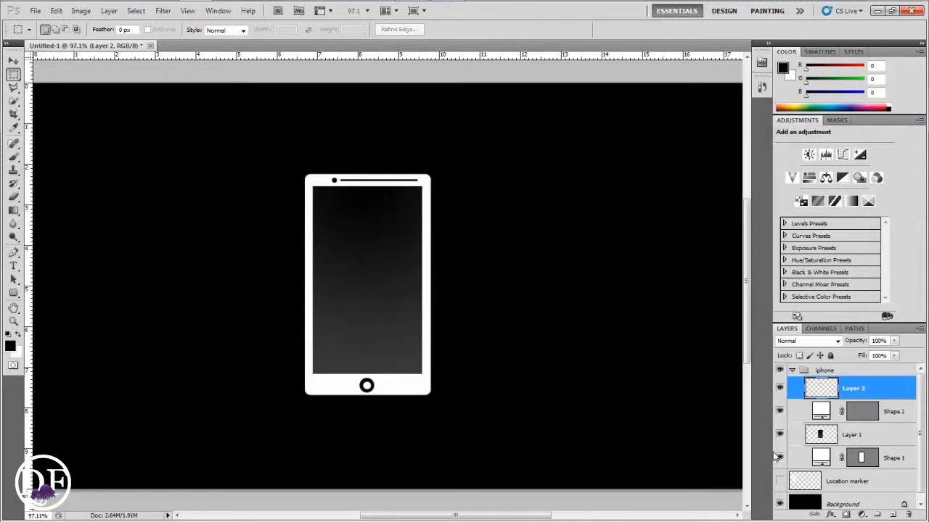
double_click(895, 458)
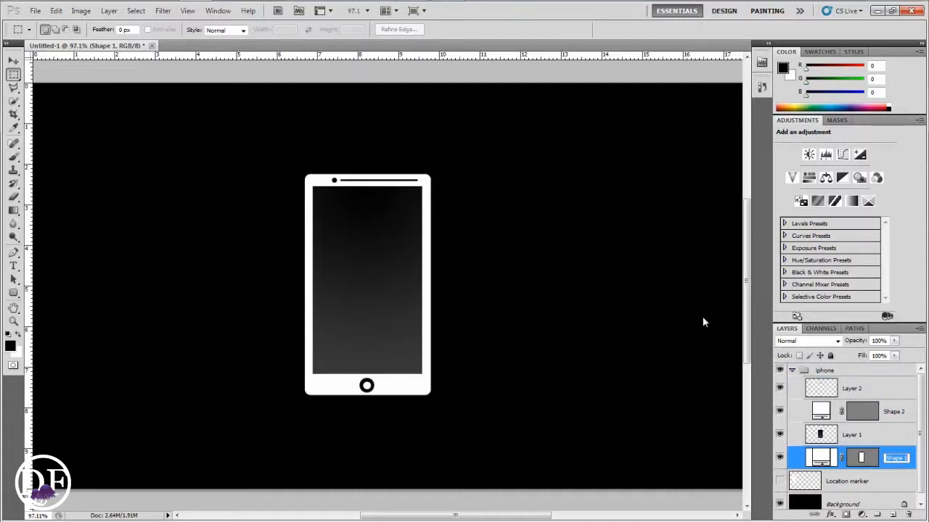
type("body")
left_click(859, 436)
double_click(859, 438)
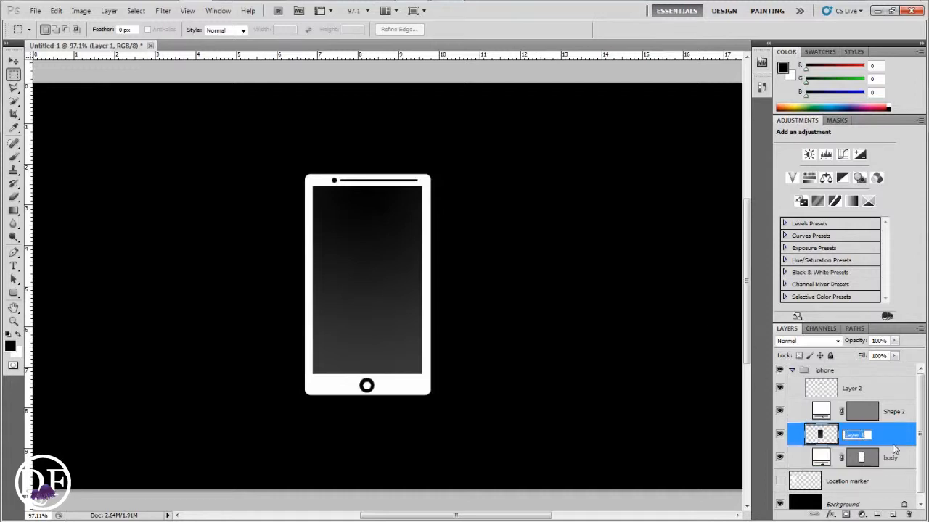
type("screen")
key("Return")
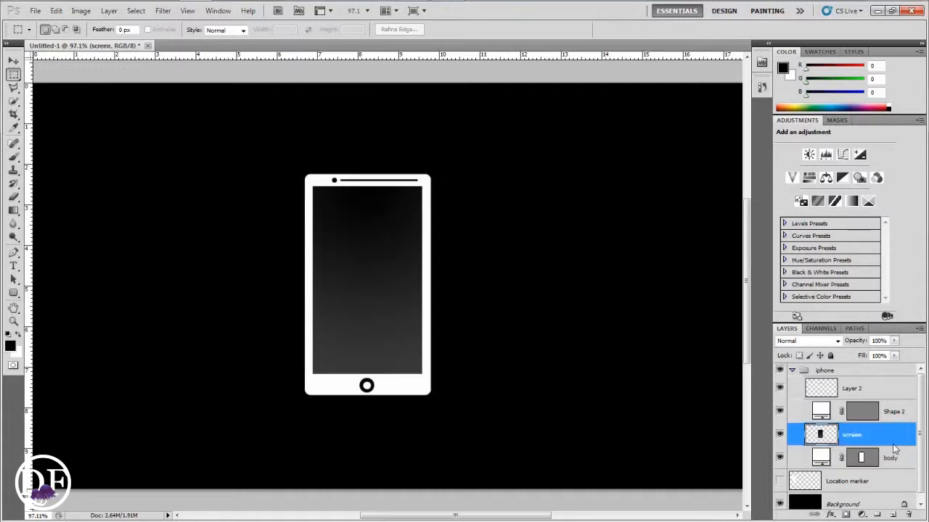
Rename the home-button shape layer "menu" and the top layer "camera"
left_click(781, 412)
double_click(894, 413)
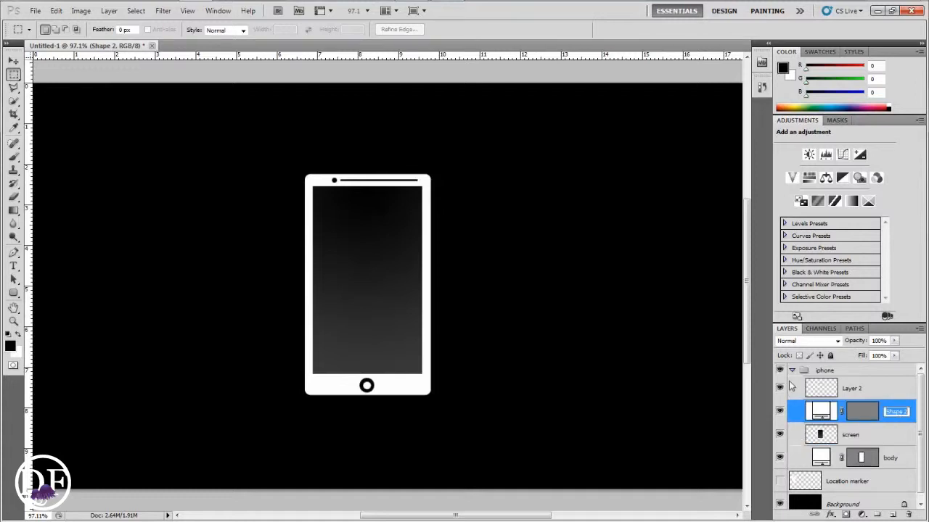
type("menu")
key("Return")
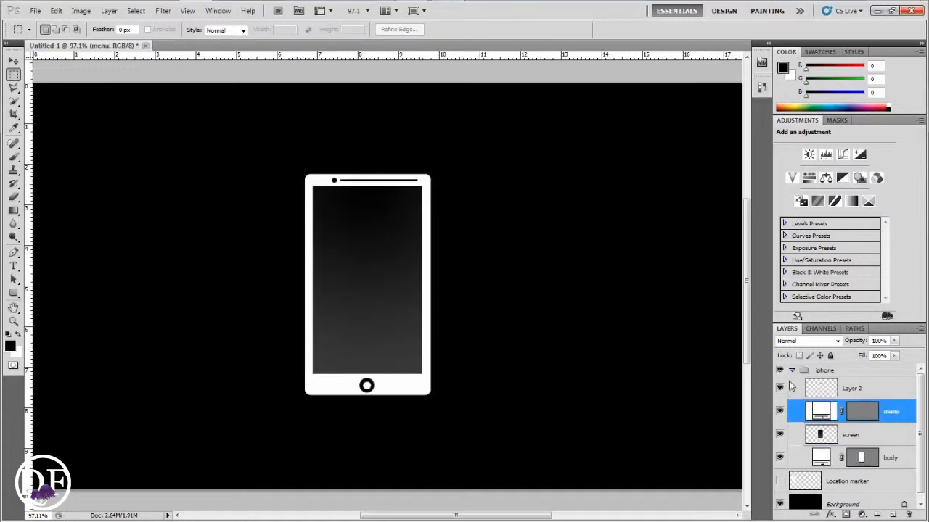
left_click(779, 388)
left_click(779, 388)
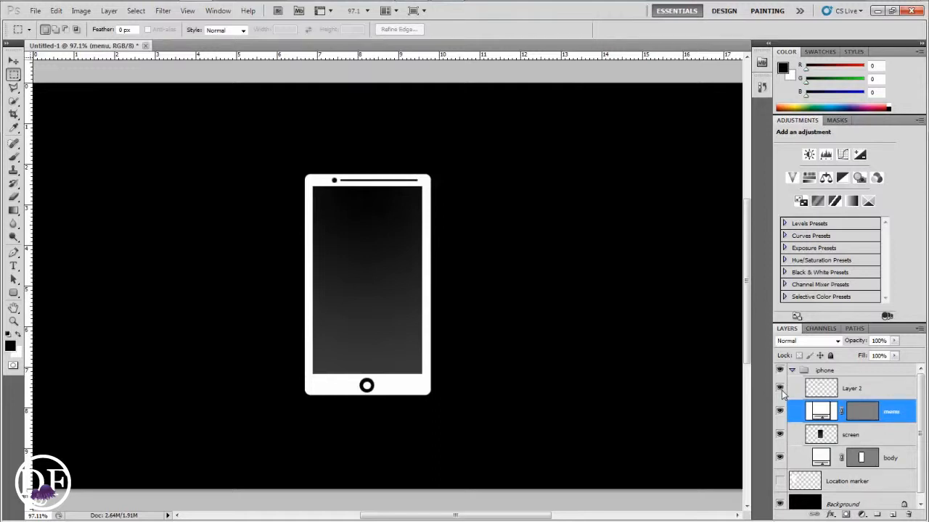
double_click(852, 391)
type("k")
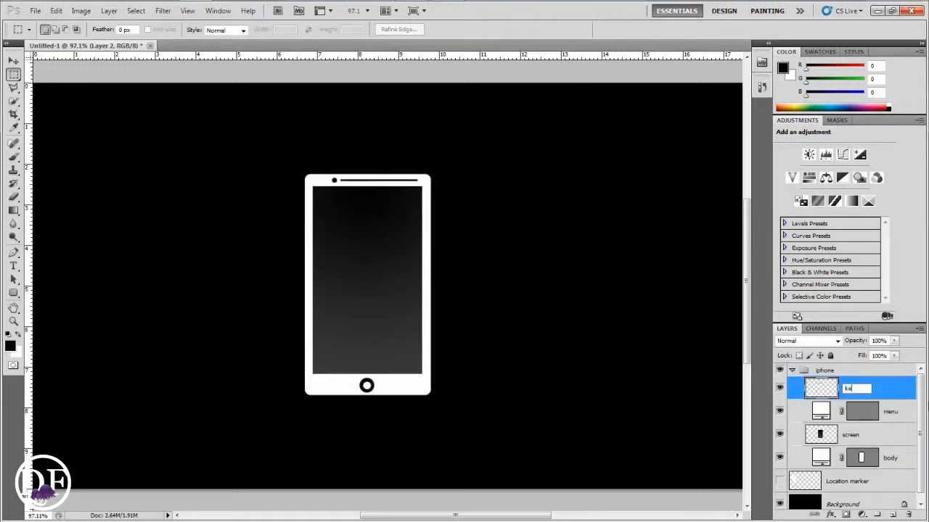
type("amera")
key("Return")
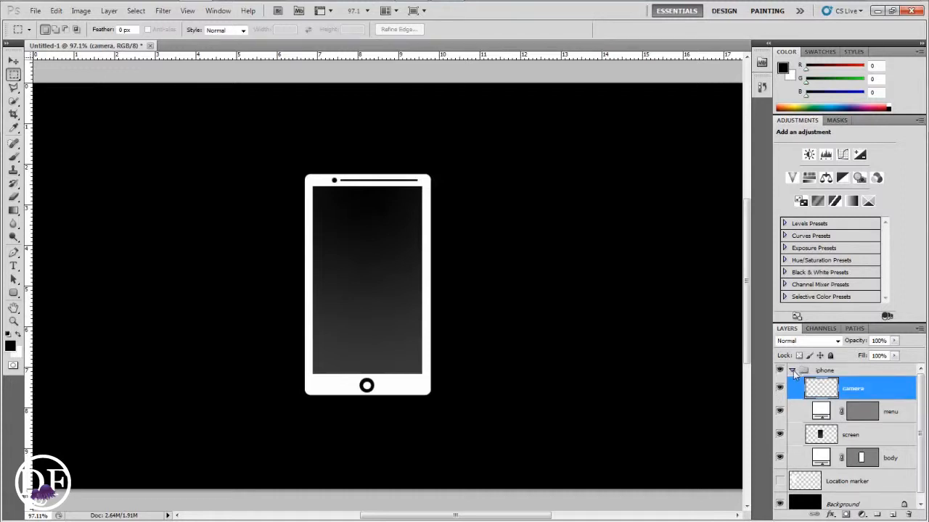
Collapse the iphone group, show the Location marker layer, and move the phone slightly left
left_click(791, 370)
left_click(780, 388)
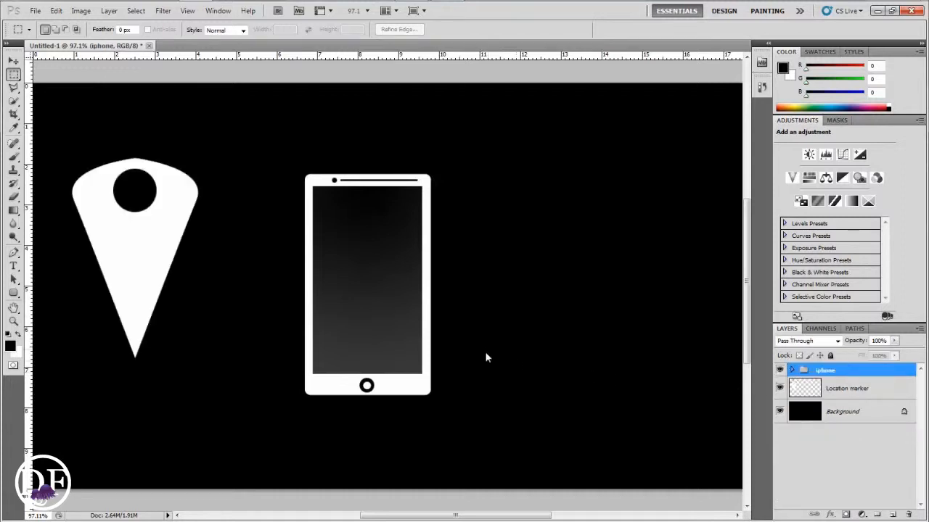
key("v")
left_click_drag(397, 294, 371, 297)
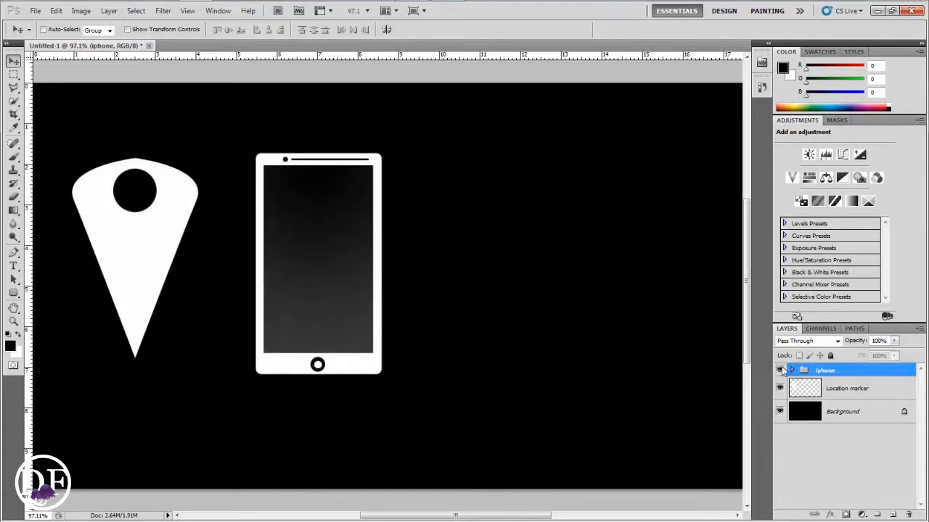
Hide both existing icons and draw a white rounded rectangle about 255 by 150 px at the canvas centre
left_click(780, 371)
left_click(780, 388)
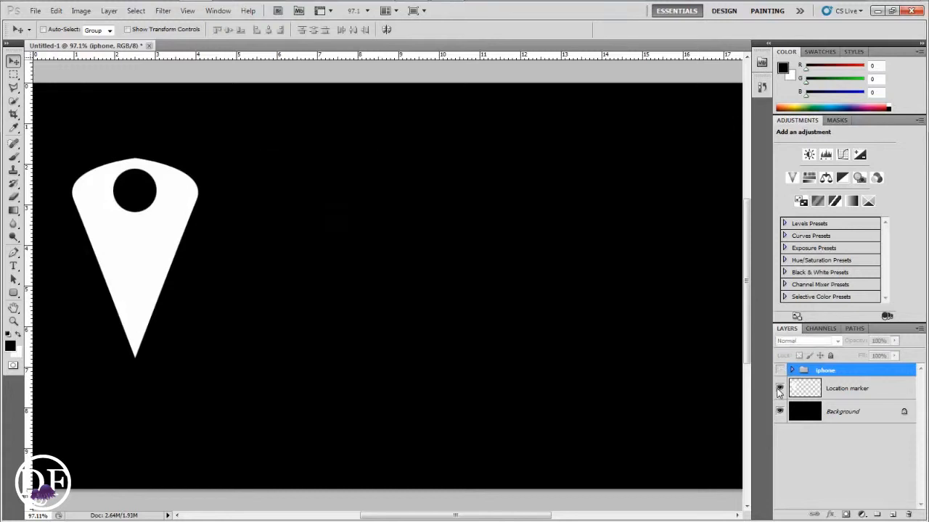
left_click(894, 514)
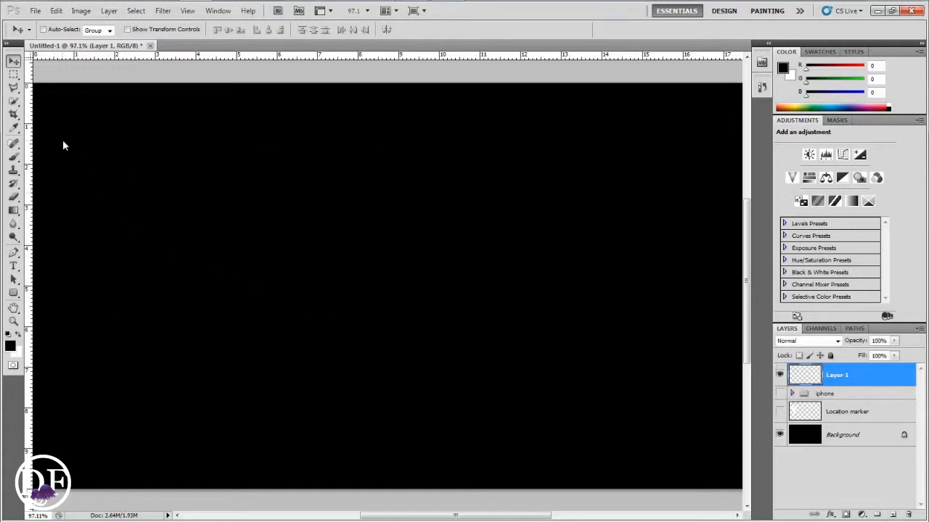
left_click(18, 336)
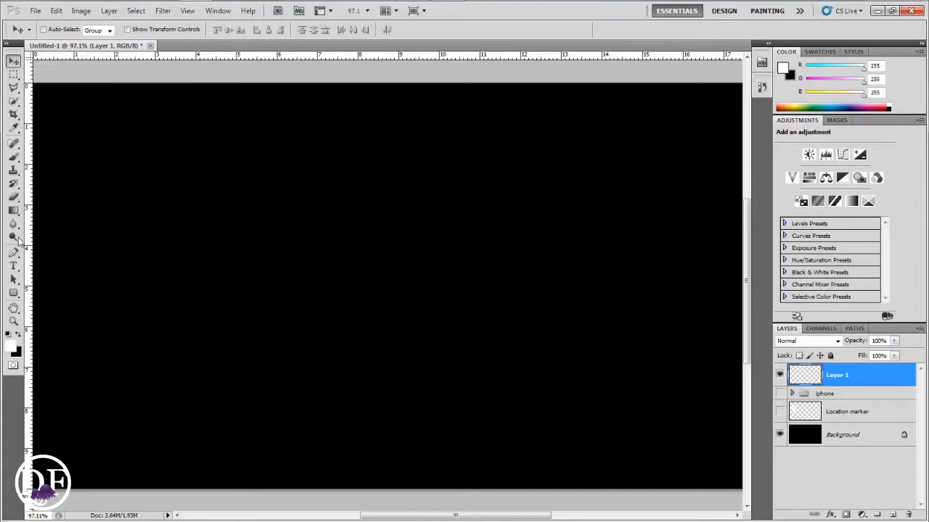
left_click(13, 292)
left_click_drag(267, 220, 497, 356)
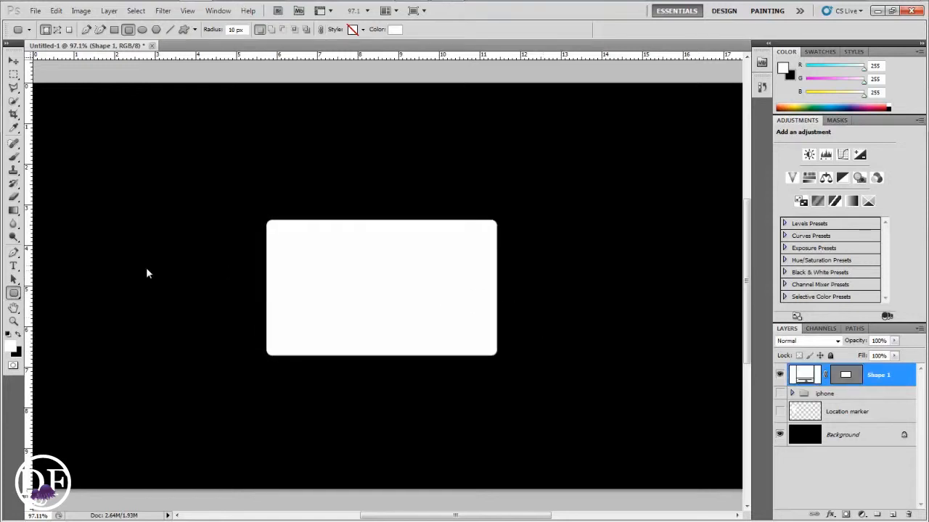
Put the rectangle shape into a new group and add an empty layer above it
left_click_drag(13, 74, 45, 86)
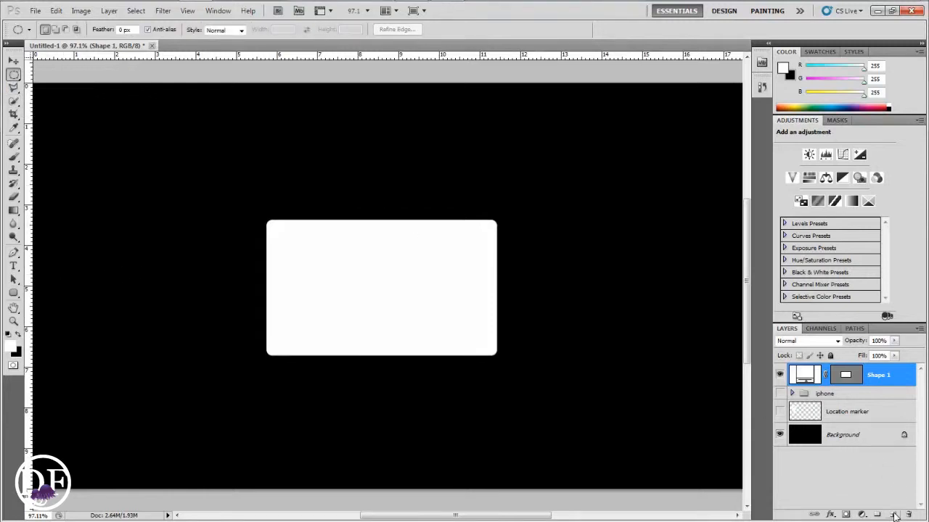
key("ctrl+g")
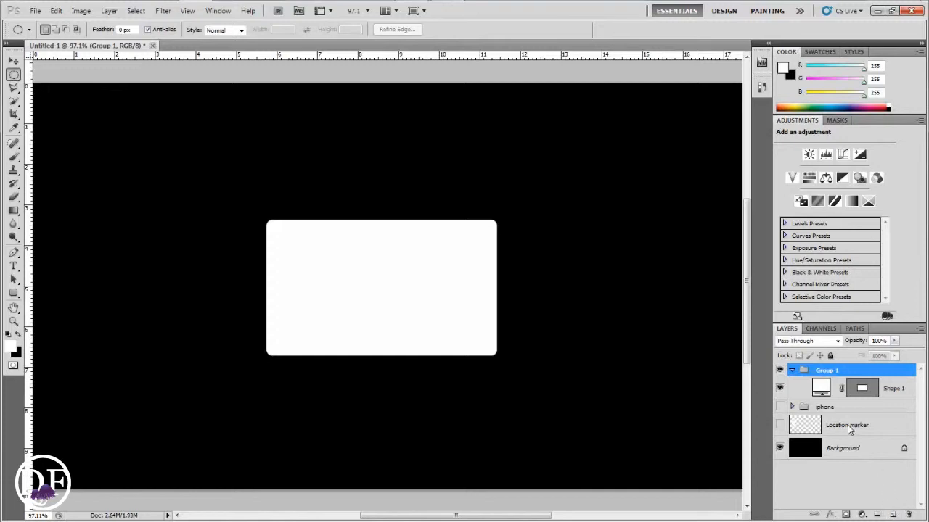
left_click(867, 398)
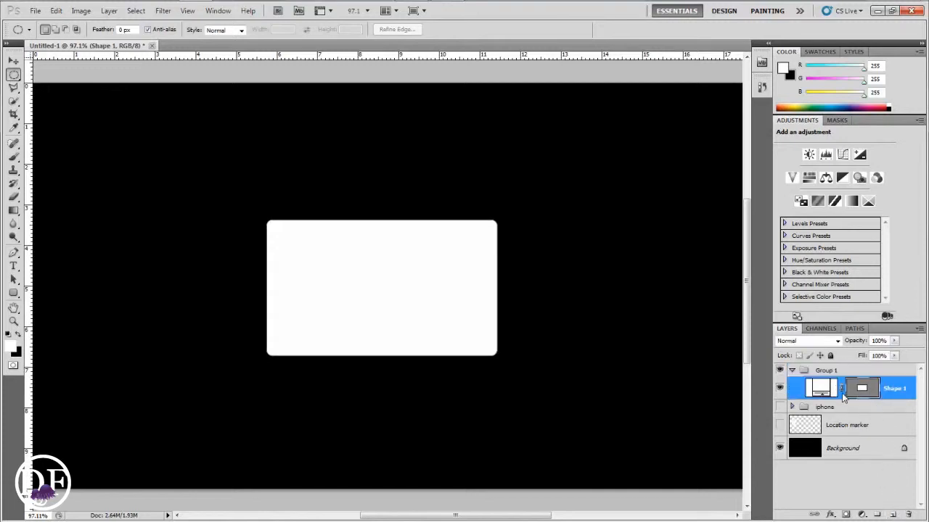
left_click(893, 515)
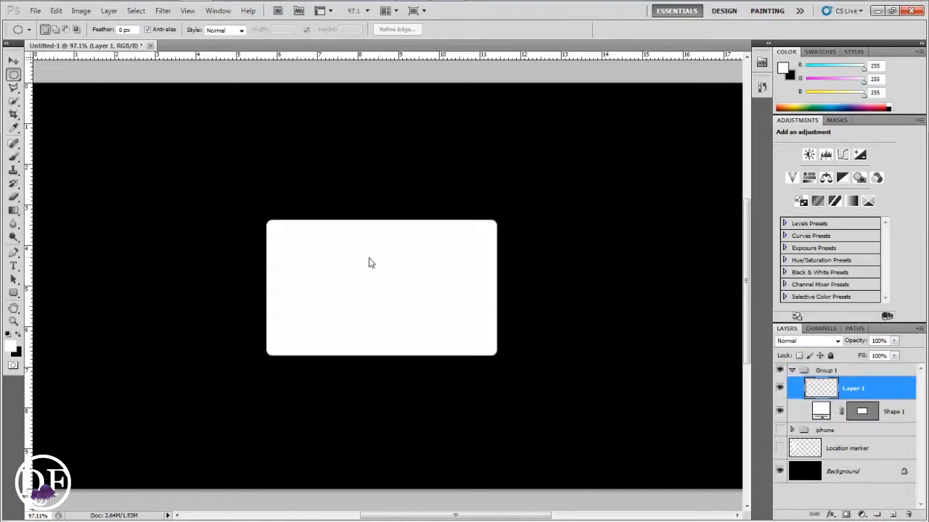
Fill a large circle in the middle of the rectangle with black as the camera lens, then deselect
left_click_drag(358, 255, 479, 383)
left_click_drag(438, 332, 402, 300)
mouse_move(362, 255)
left_mouse_down()
mouse_move(461, 349)
mouse_move(400, 306)
left_mouse_up()
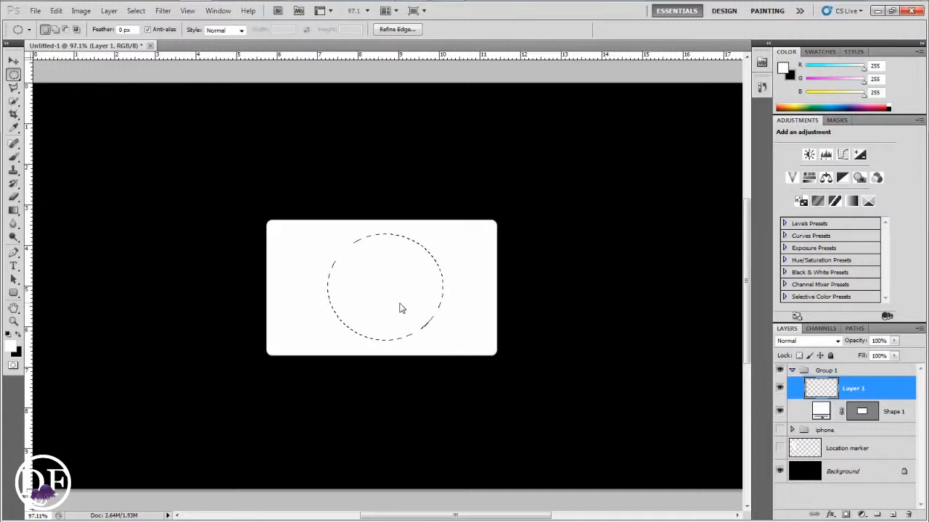
left_click(18, 334)
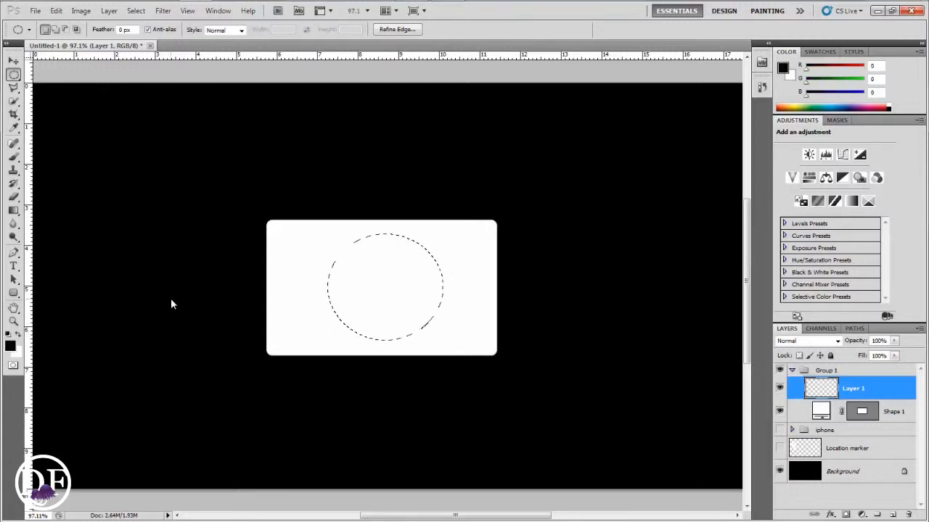
key("alt+BackSpace")
key("ctrl+d")
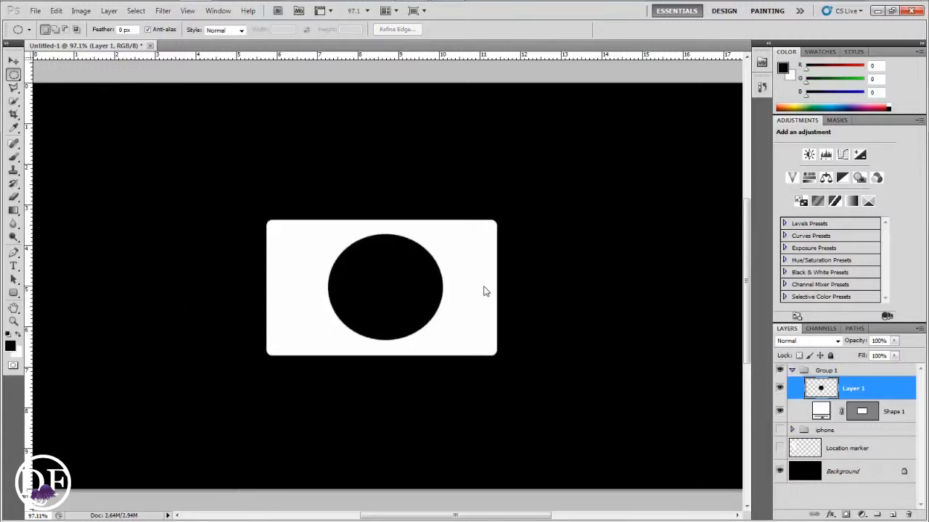
Reselect the black lens circle, contract the selection by 12 pixels, and delete its inside to leave a black ring
key("ctrl+shift+d")
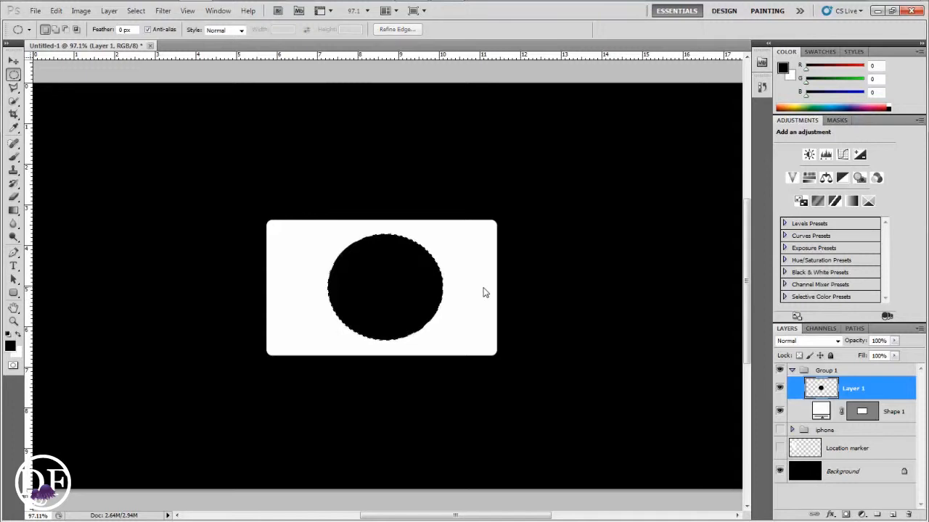
left_click(136, 10)
mouse_move(209, 138)
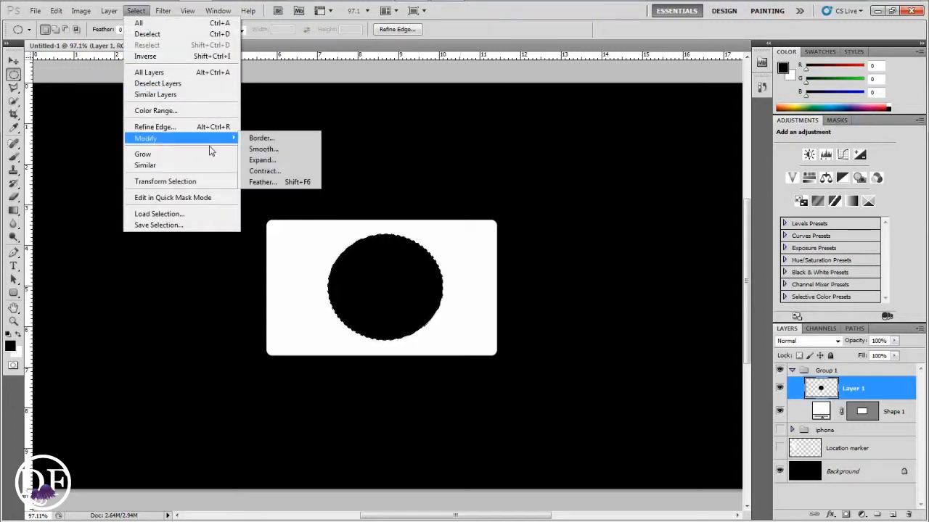
left_click(264, 176)
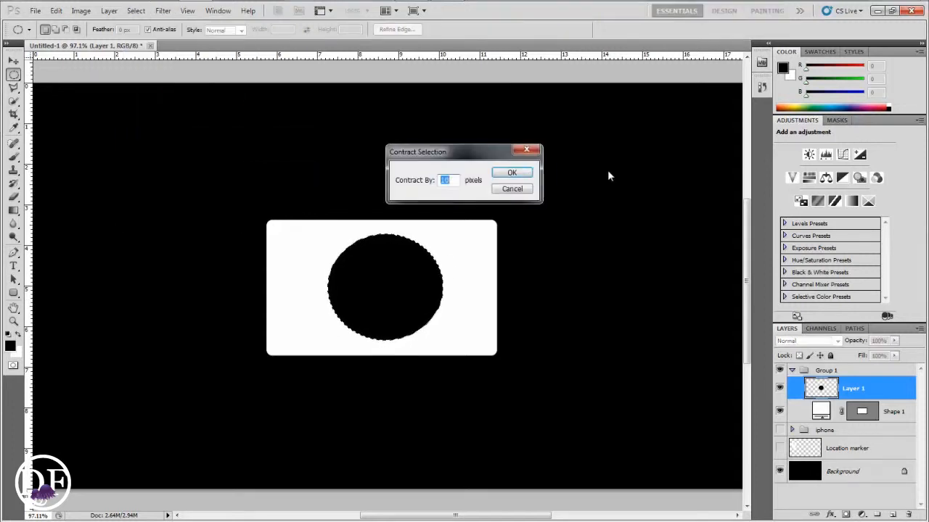
type("8")
key("Return")
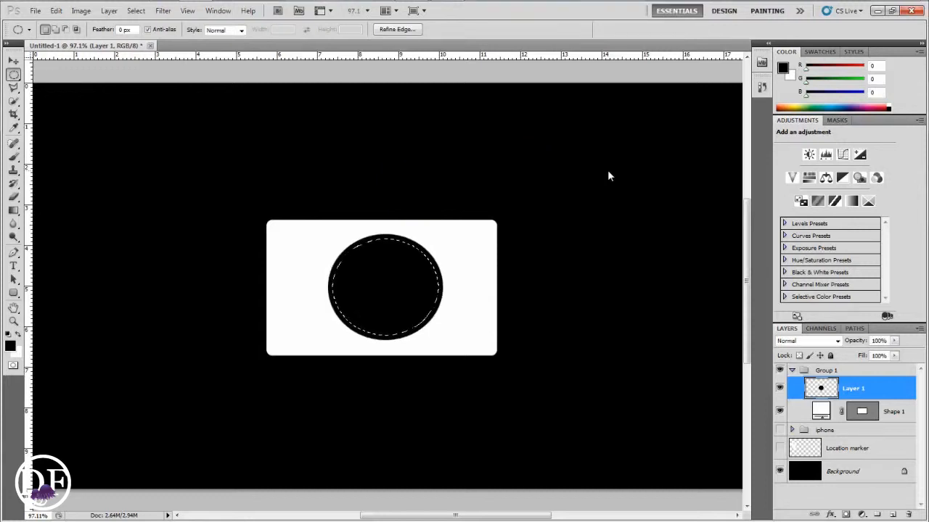
left_click(136, 11)
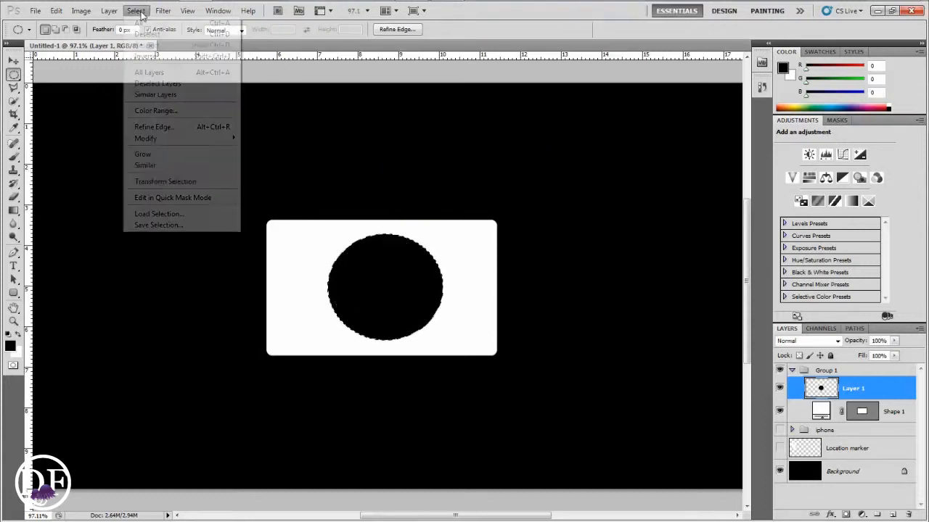
mouse_move(152, 138)
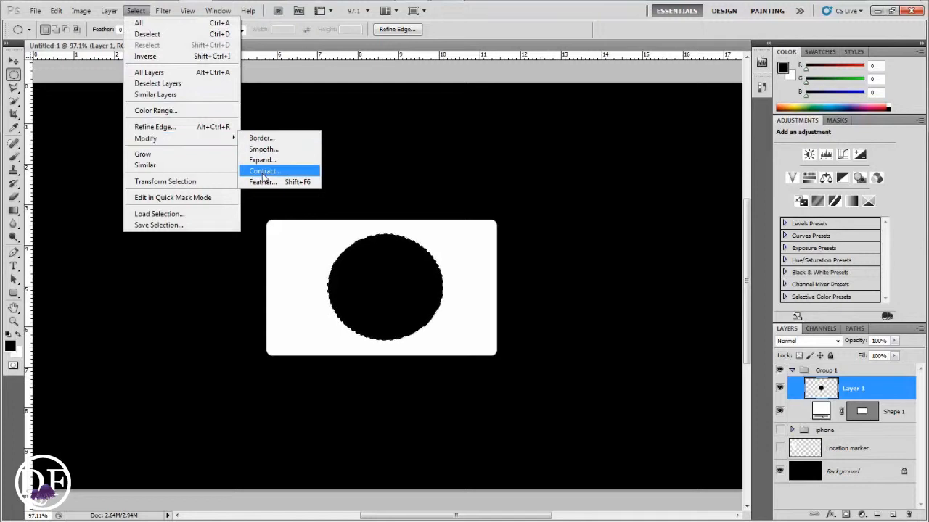
left_click(270, 170)
type("12")
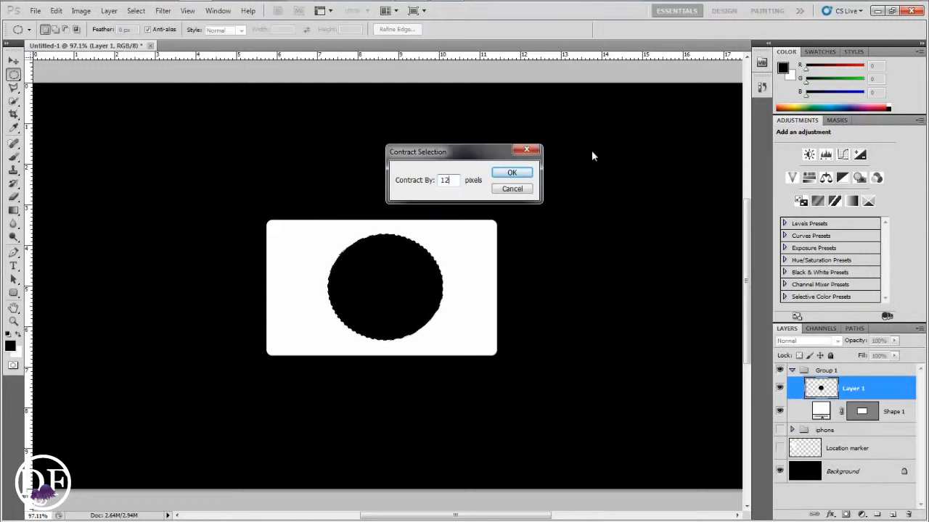
key("Return")
key("Delete")
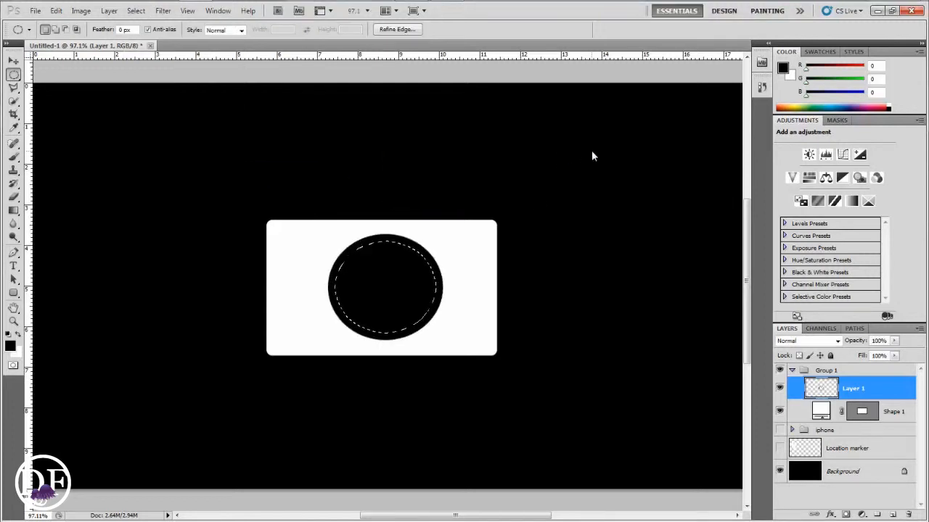
key("ctrl+d")
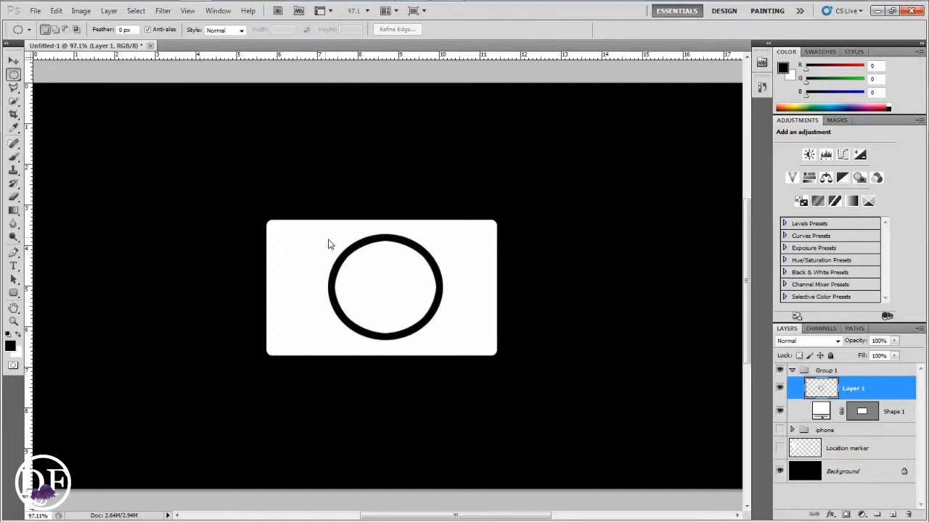
Fill a small black dot at the body's upper left, above the lens ring
left_click_drag(334, 247, 329, 238)
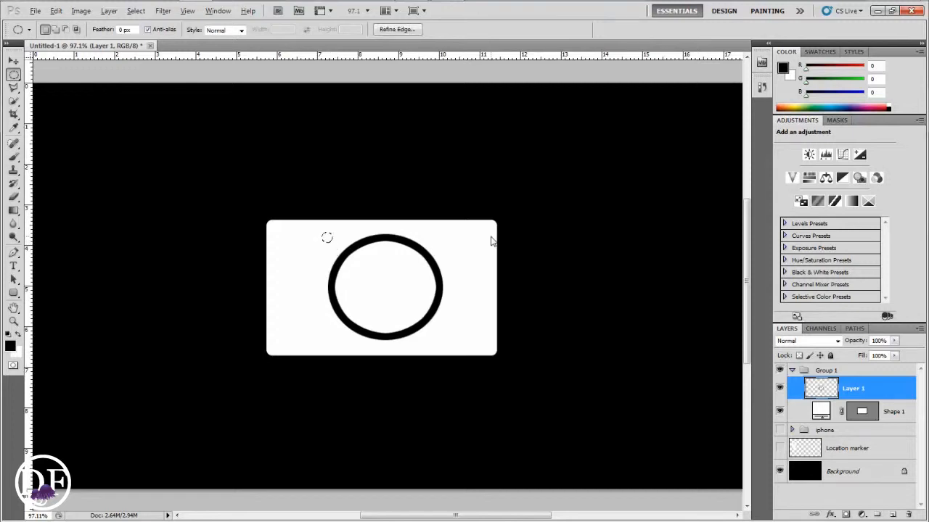
key("alt+BackSpace")
key("ctrl+d")
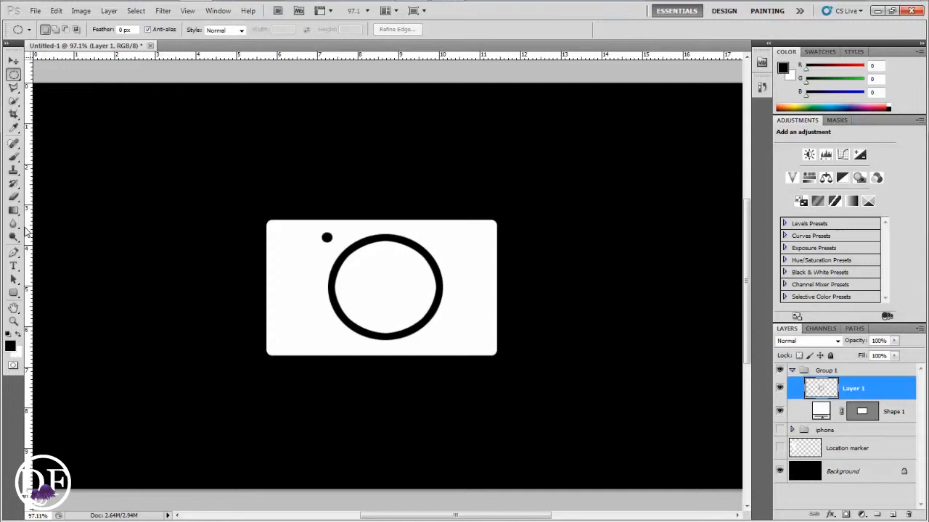
Draw a white rounded rectangle about 100 px wide on top of the camera body as the top hump
left_click(14, 293)
left_click(18, 335)
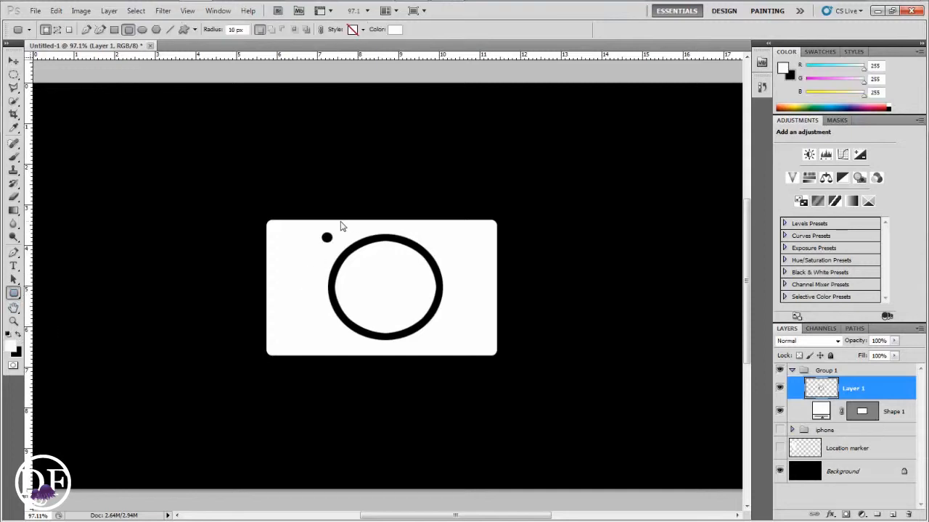
left_click_drag(353, 224, 444, 194)
key("Return")
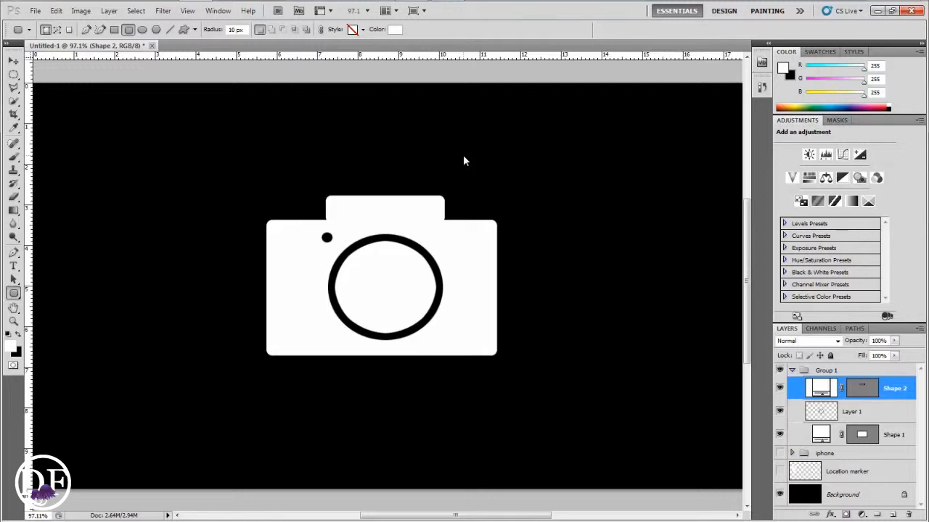
Fill a white triangular wedge against the top hump's right side to slant it at 45 degrees
key("ctrl+plus")
key("ctrl+plus")
key("ctrl+plus")
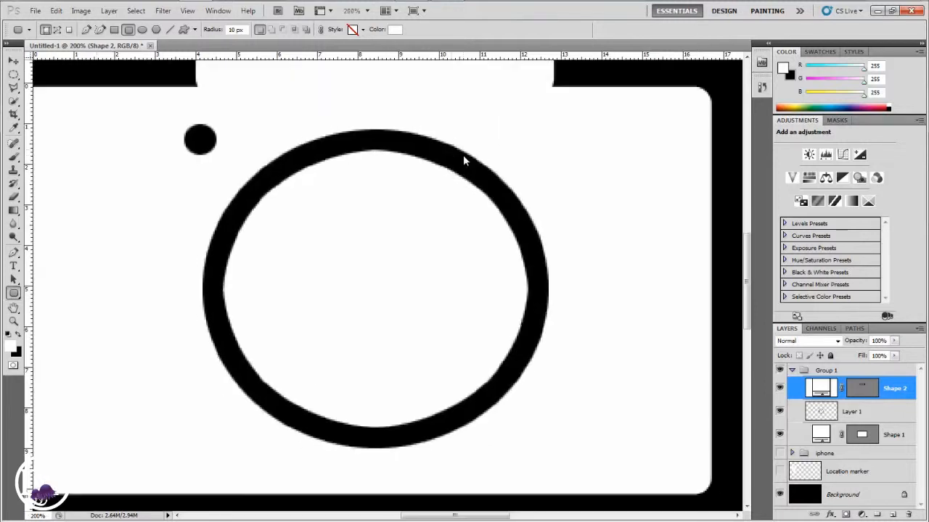
left_click_drag(412, 121, 387, 190)
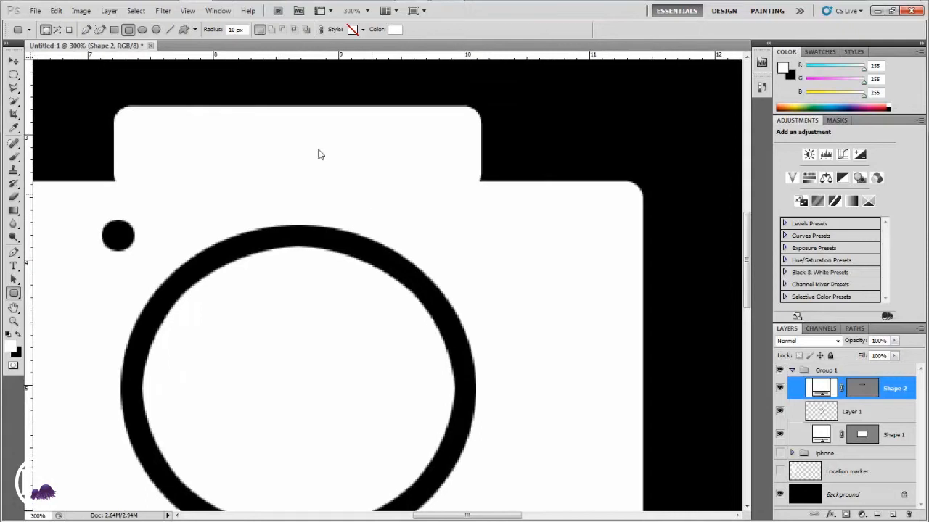
left_click(13, 88)
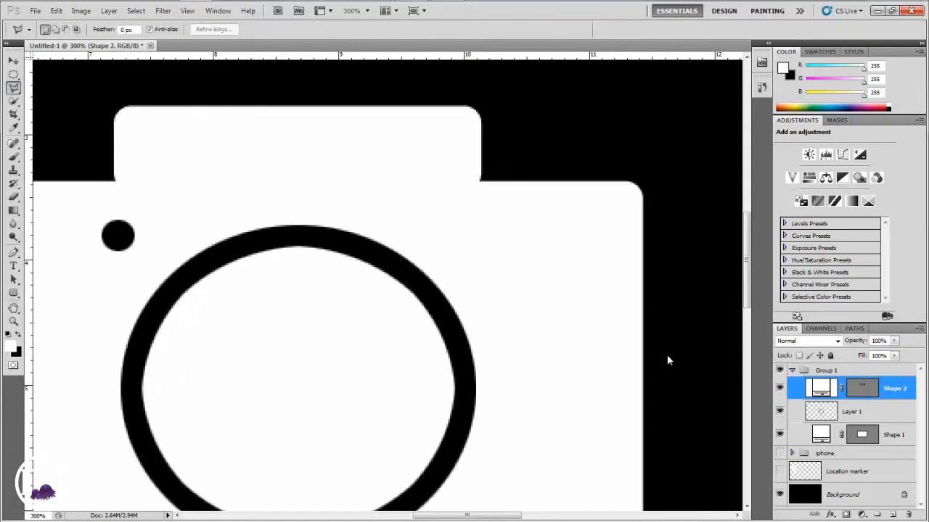
left_click(847, 411)
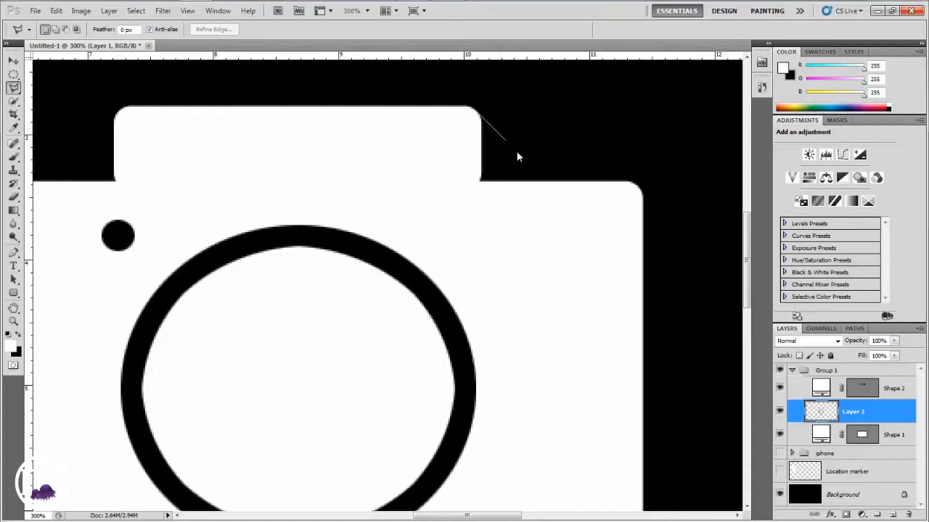
left_click(563, 197)
left_click(433, 195)
left_click(451, 136)
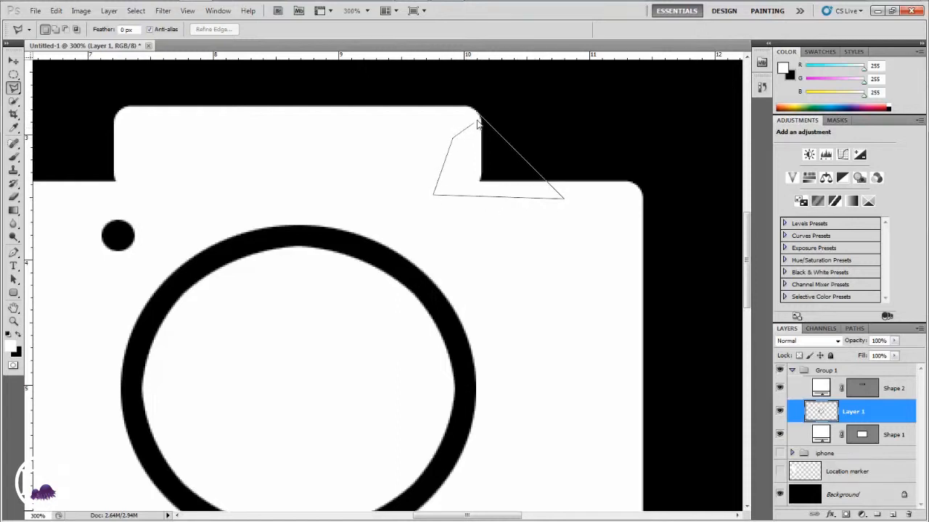
left_click(477, 115)
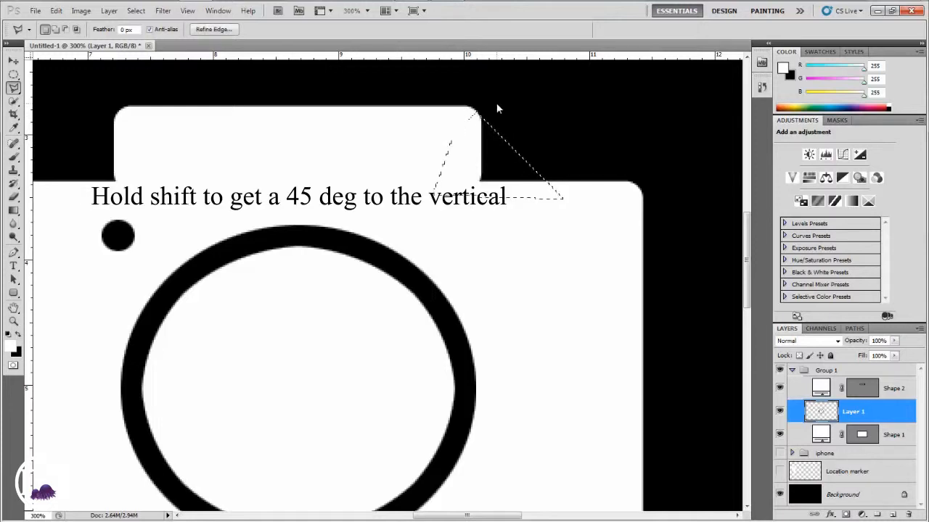
key("alt+BackSpace")
key("ctrl+d")
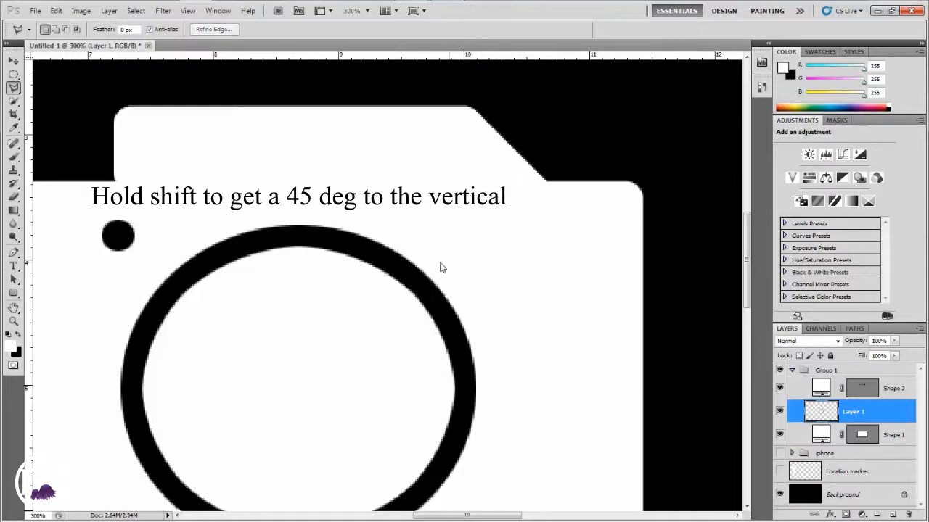
Fill a matching white triangular wedge against the top hump's left side to slant it
left_click_drag(464, 260, 592, 273)
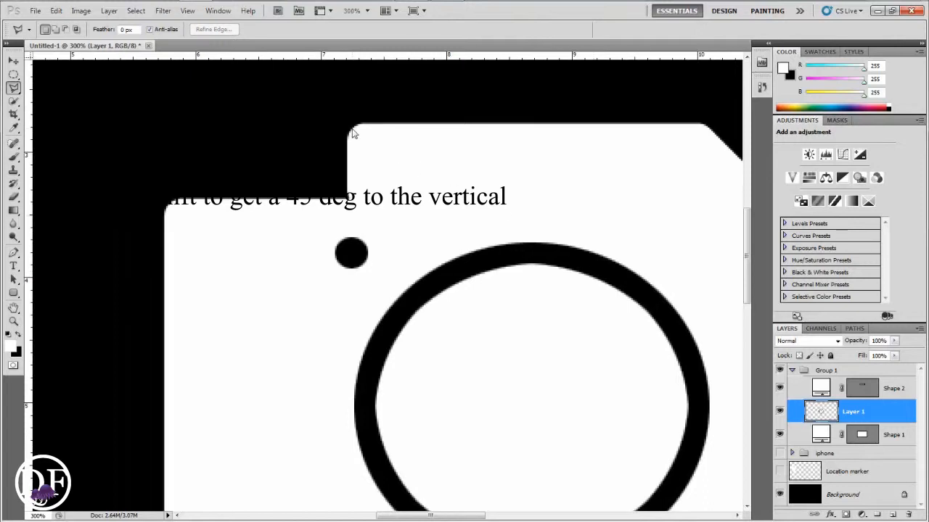
left_click(352, 128)
left_click(282, 197)
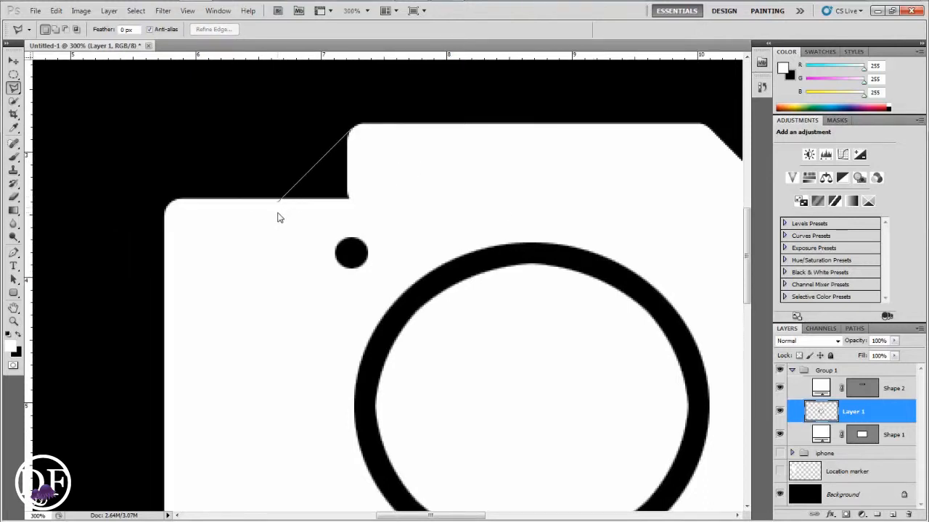
left_click(386, 206)
left_click(370, 157)
left_click(354, 131)
left_click(362, 124)
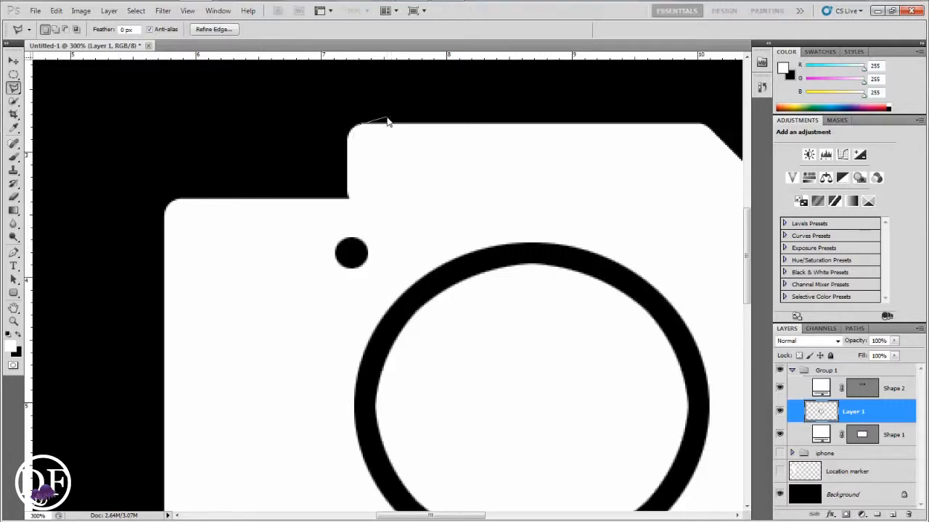
double_click(387, 121)
left_click(459, 199)
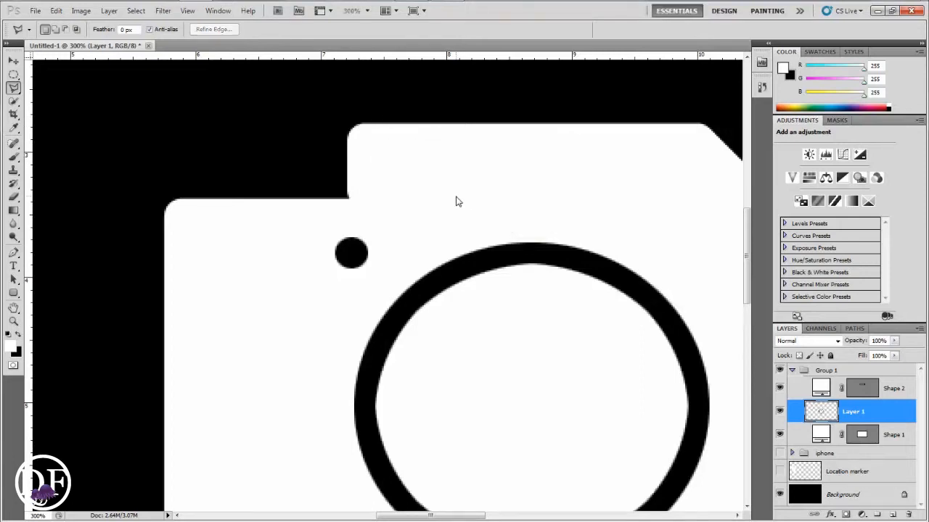
key("ctrl+z")
key("alt+BackSpace")
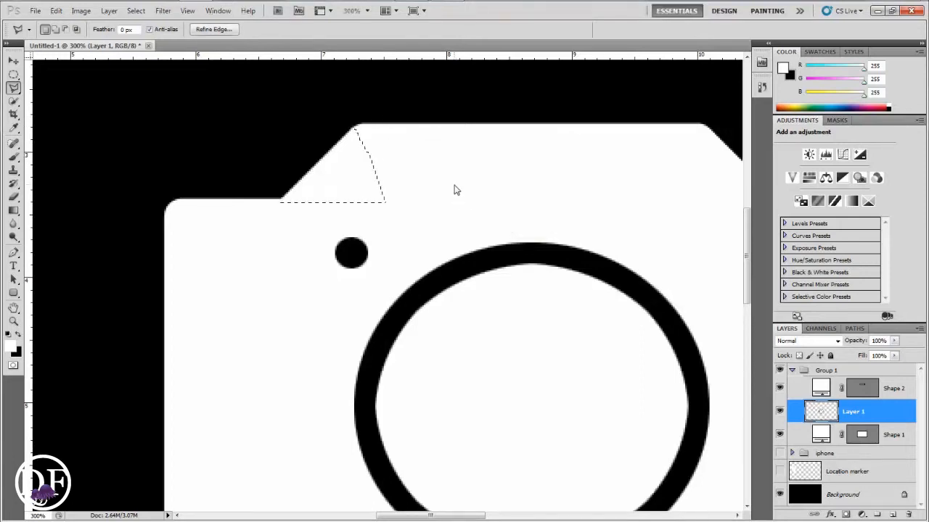
key("ctrl+d")
Fill a black circle at the centre of the lens ring
key("ctrl+0")
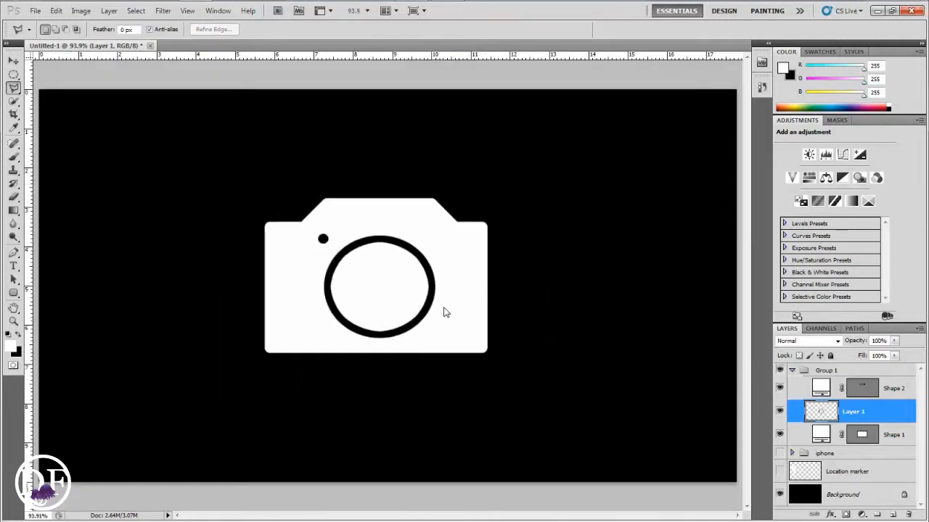
left_click(14, 75)
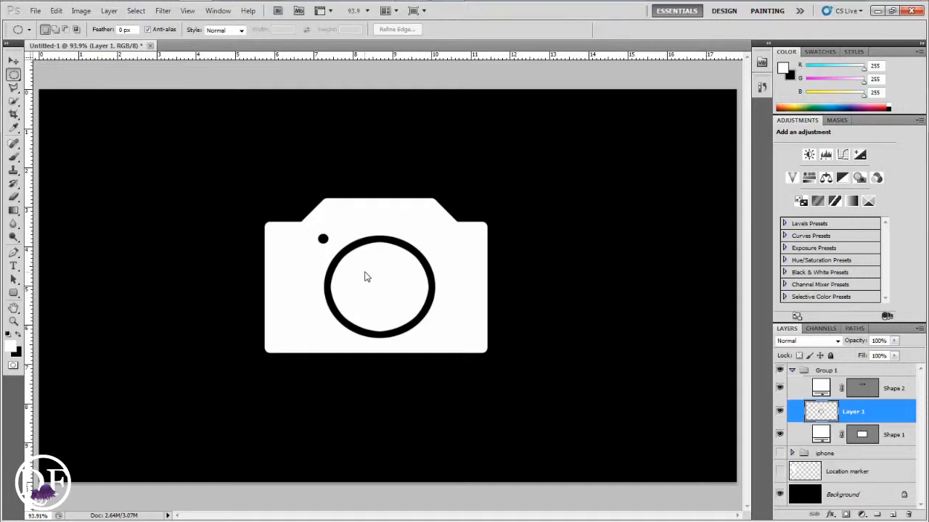
mouse_move(365, 272)
left_mouse_down()
mouse_move(400, 319)
mouse_move(367, 271)
left_mouse_up()
mouse_move(395, 300)
left_mouse_down()
mouse_move(401, 306)
mouse_move(386, 294)
left_mouse_up()
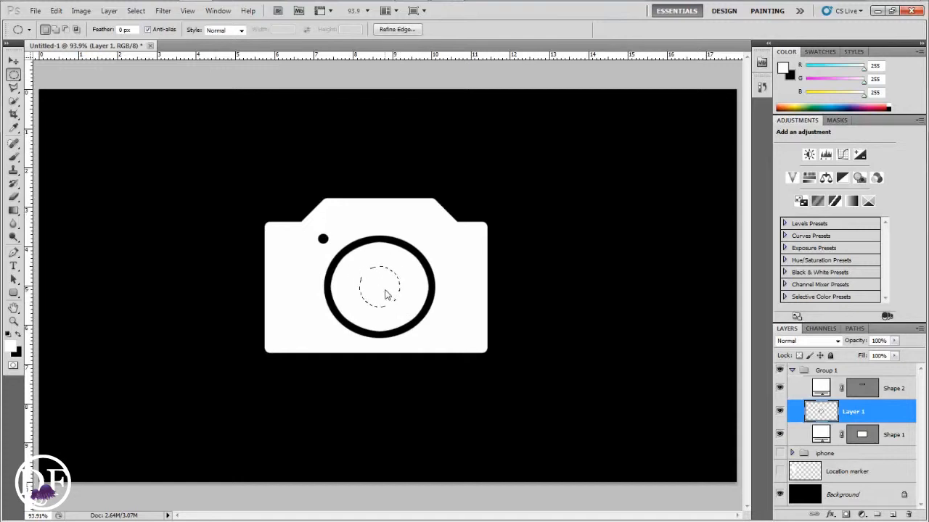
left_click(19, 335)
key("alt+BackSpace")
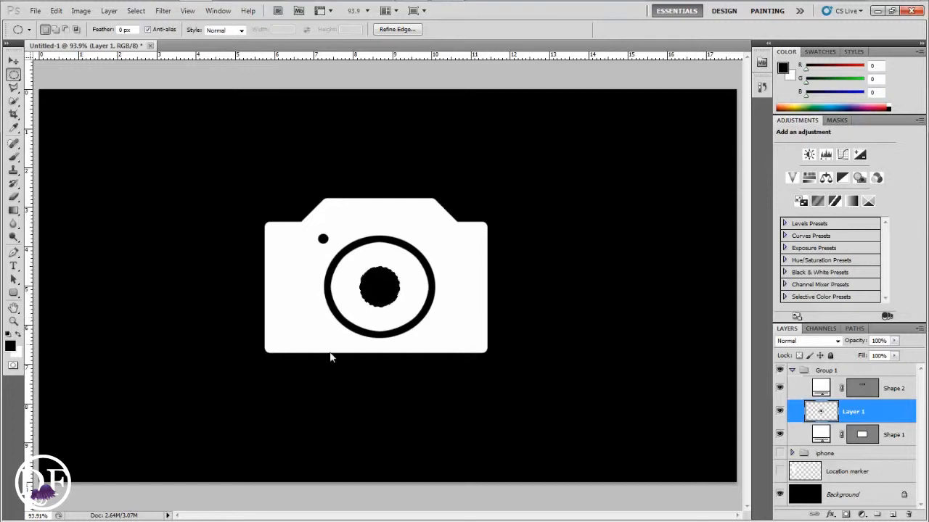
key("ctrl+d")
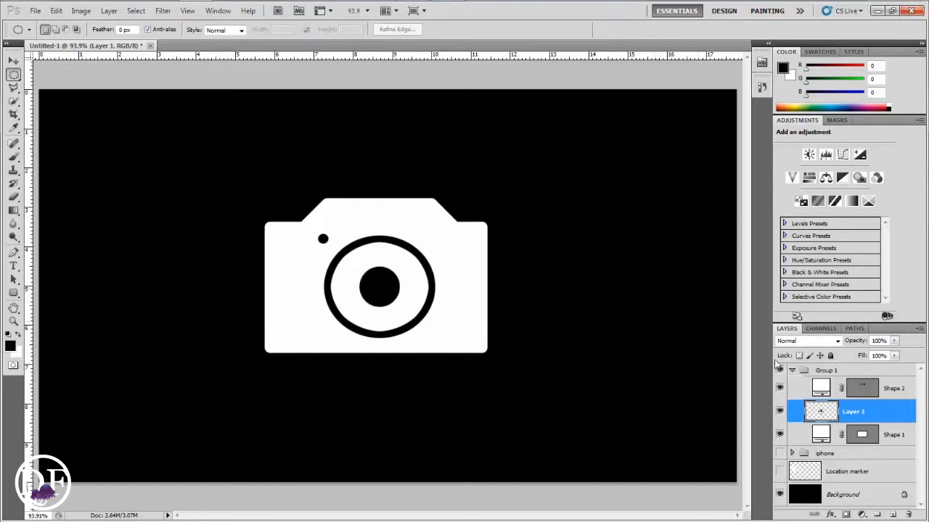
Fill a thin black ellipse near the body's upper right edge
left_click_drag(430, 238, 475, 242)
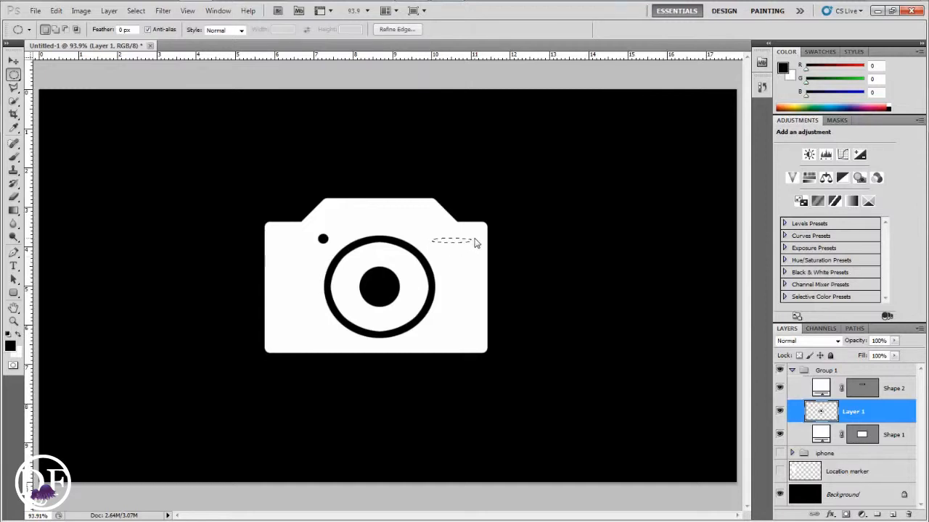
key("alt+BackSpace")
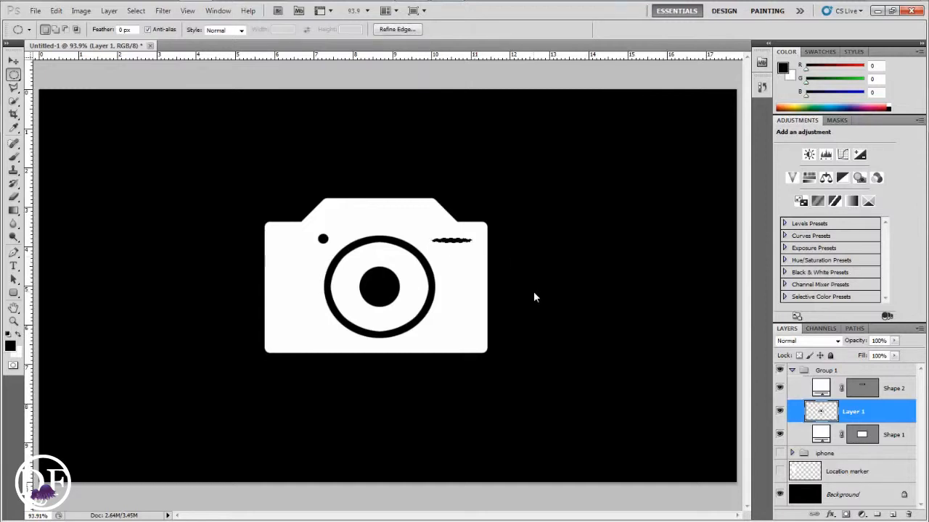
key("ctrl+d")
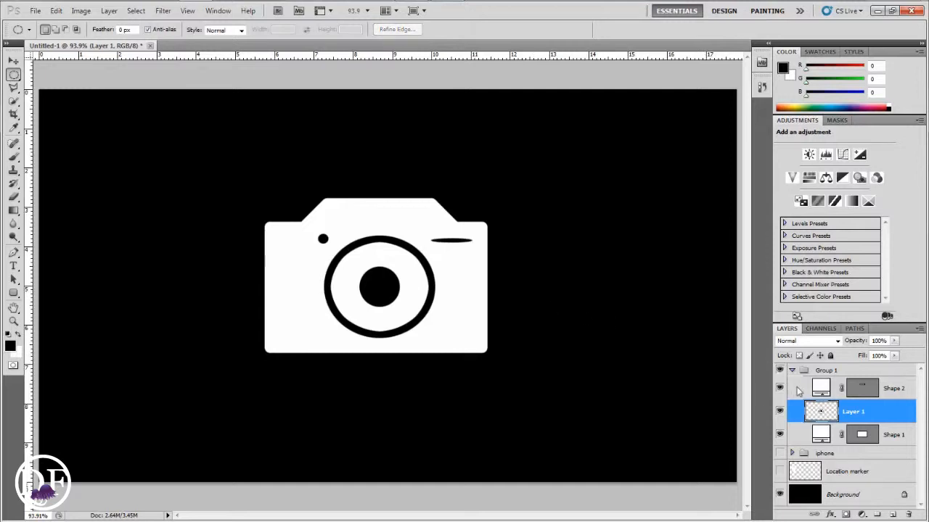
Rename the group as camera
double_click(827, 370)
type("camera")
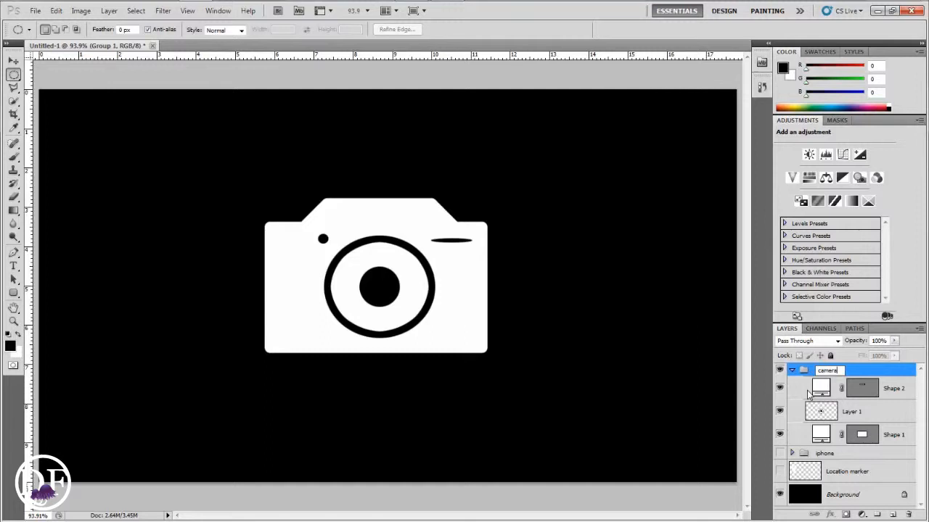
key("Return")
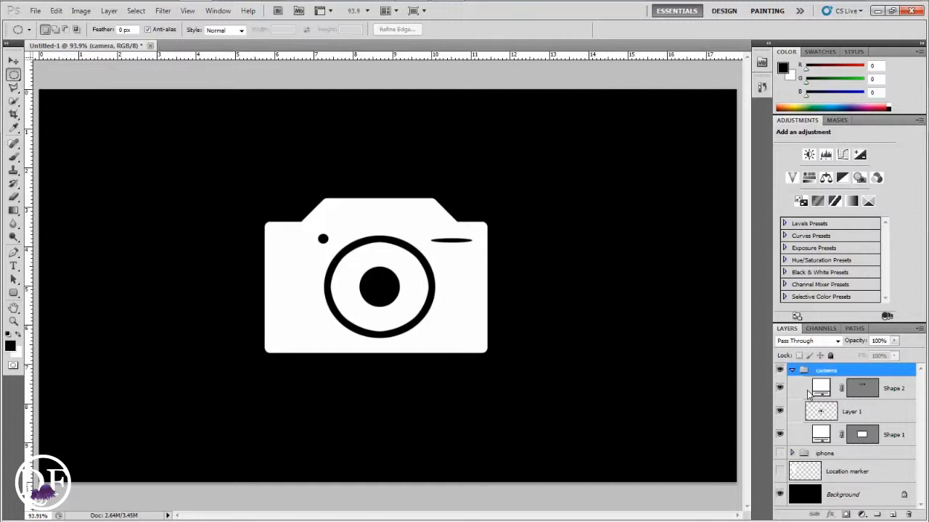
Rename the camera's main shape layer as body
left_click(781, 435)
left_click(780, 435)
double_click(892, 435)
type("body")
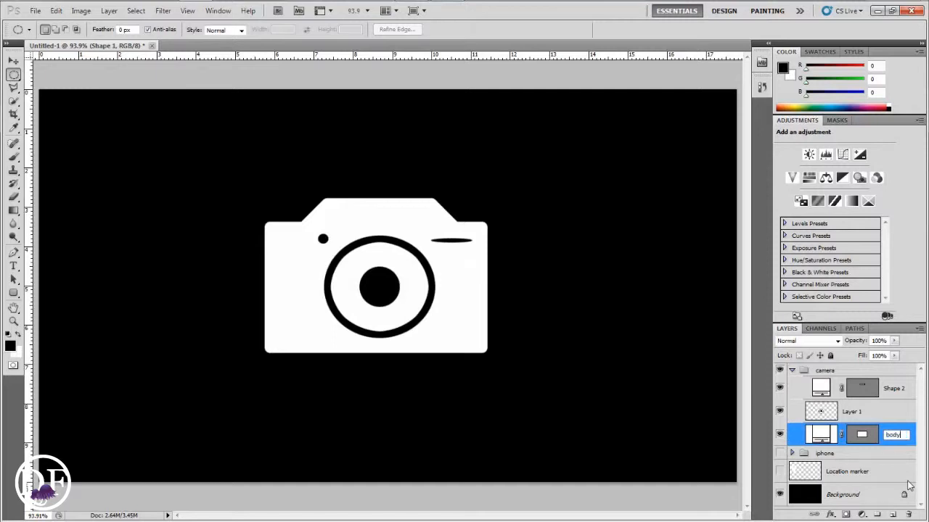
key("Return")
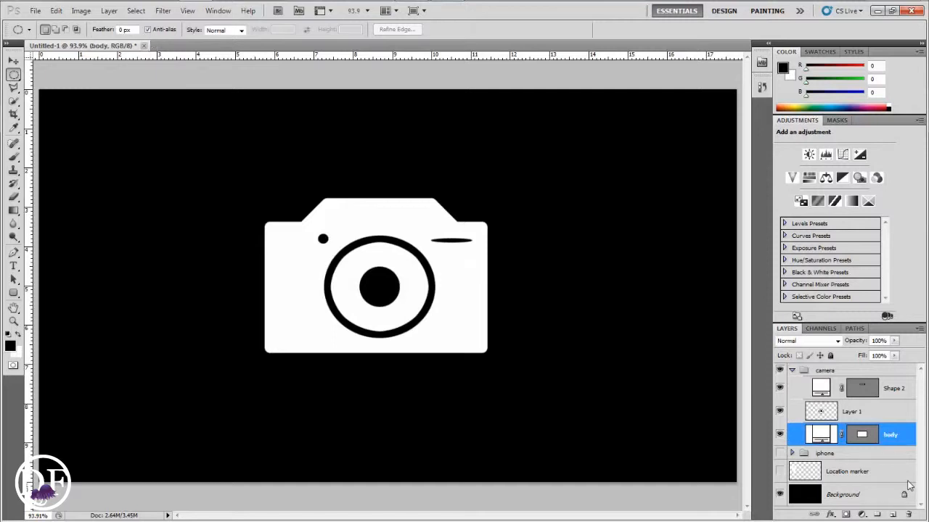
Rename the camera's Layer 1 as lens
left_click(781, 412)
left_click(780, 412)
double_click(852, 412)
key("BackSpace")
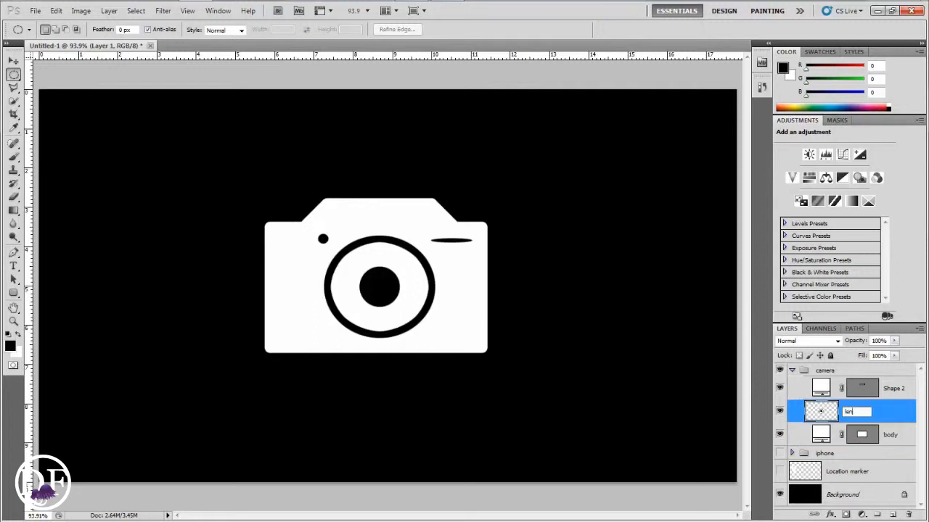
key("Return")
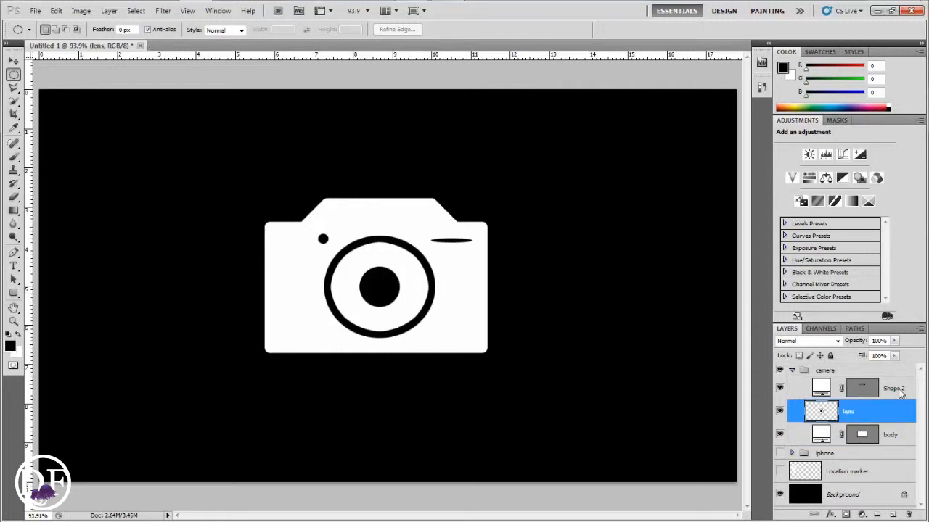
Merge the Shape 2 layer with the body layer
left_click(781, 388)
left_click(780, 389)
left_click(895, 392)
left_click(893, 436, "ctrl")
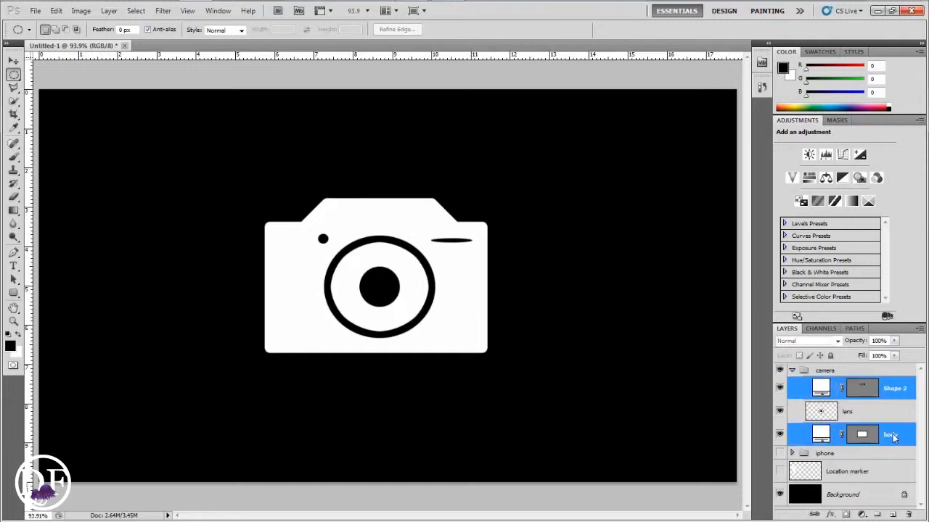
key("ctrl+e")
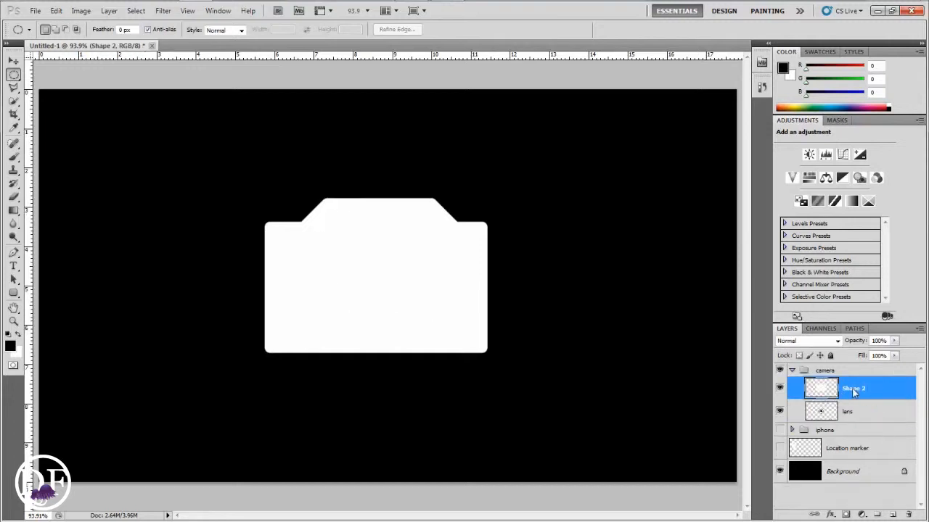
Rename the merged layer as body and move it below the lens layer
double_click(853, 389)
type("body")
key("Return")
left_click_drag(856, 395, 851, 421)
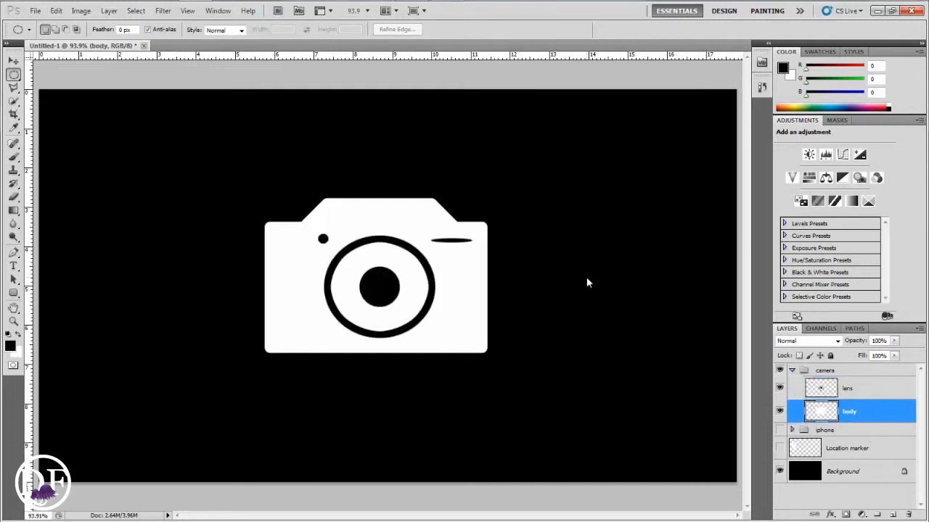
Collapse the camera group and show the iphone group and the location marker layer
left_click(792, 371)
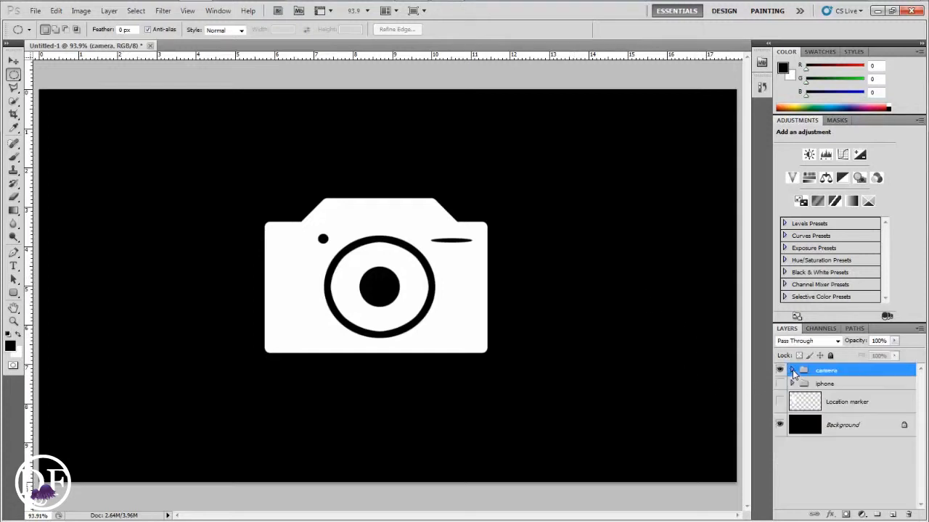
left_click(780, 384)
left_click(780, 401)
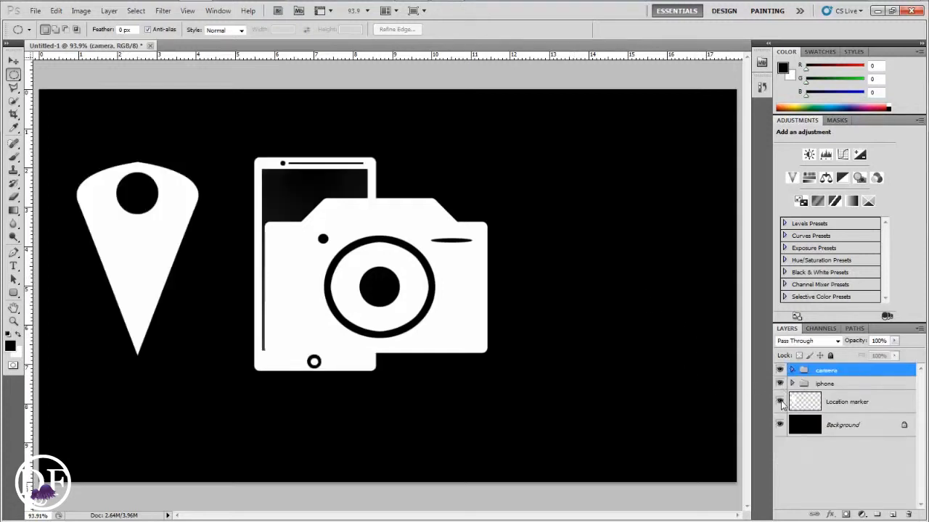
Move the camera group to the right of the iPhone icon
key("v")
key("Down")
key("Down")
key("Down")
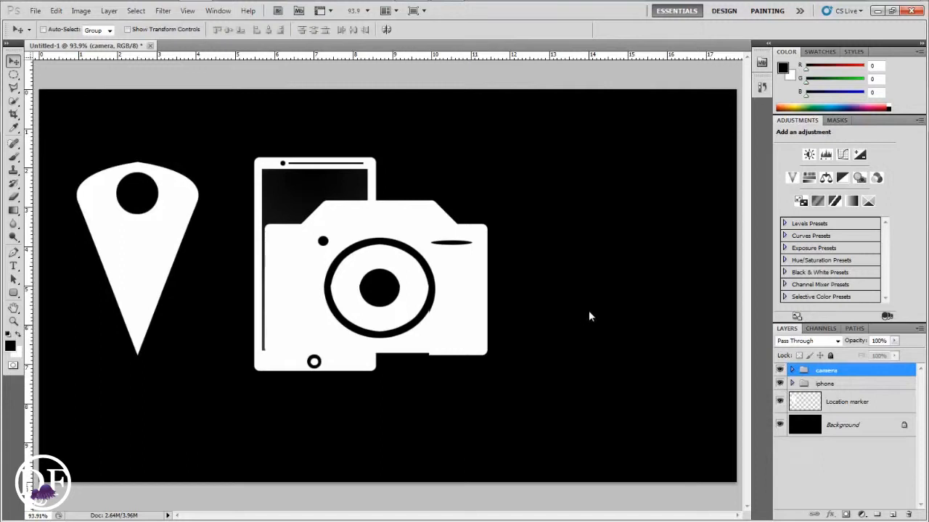
left_click_drag(589, 312, 634, 302)
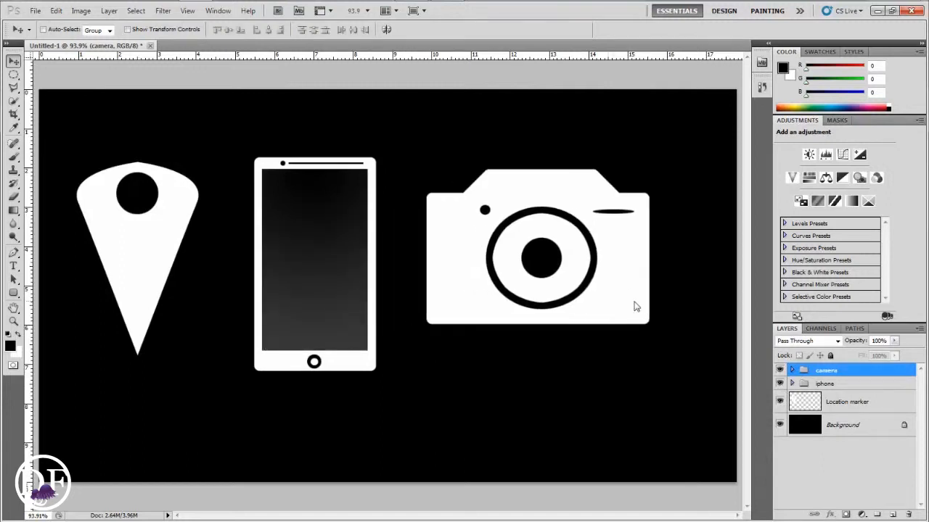
Hide the camera group and location marker layer and expand the iphone group
left_click(780, 370)
left_click(780, 401)
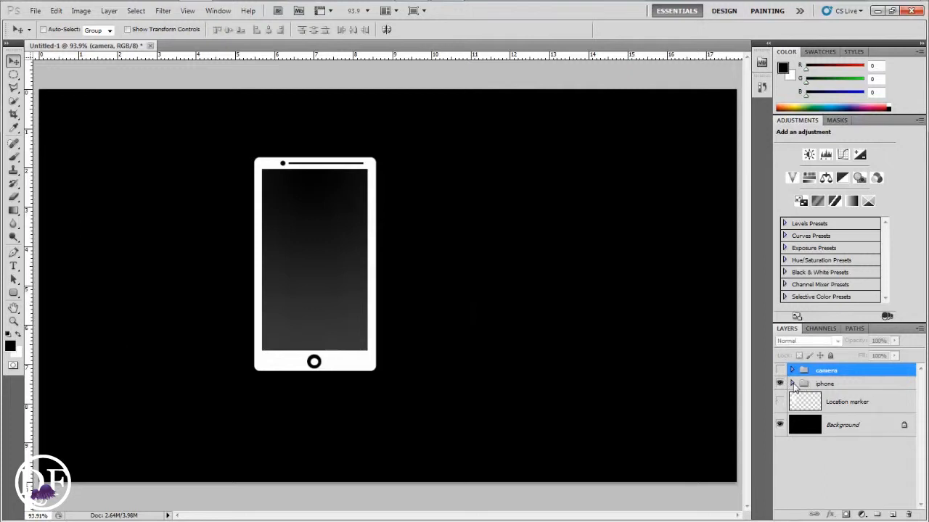
left_click(791, 384)
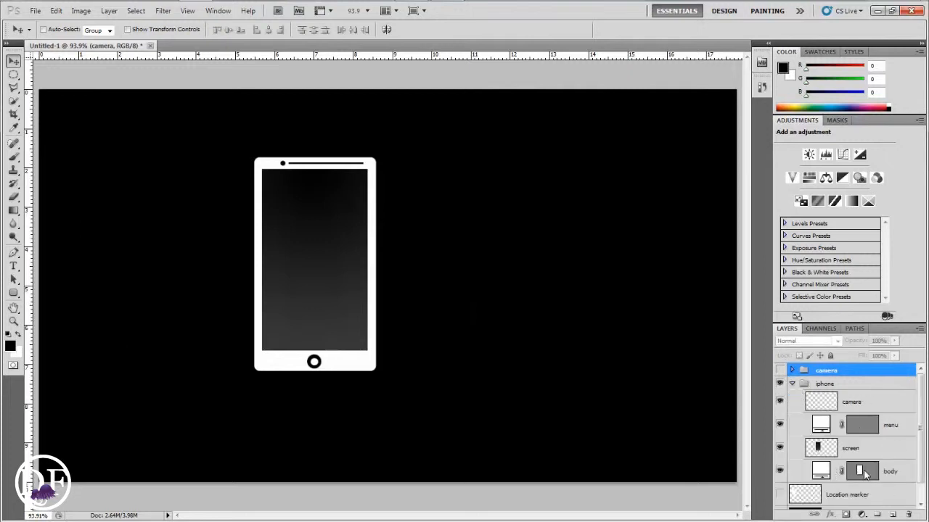
Recolor the iPhone's body shape layer to green #00ff96
left_click(780, 471)
left_click(780, 471)
left_click(822, 475)
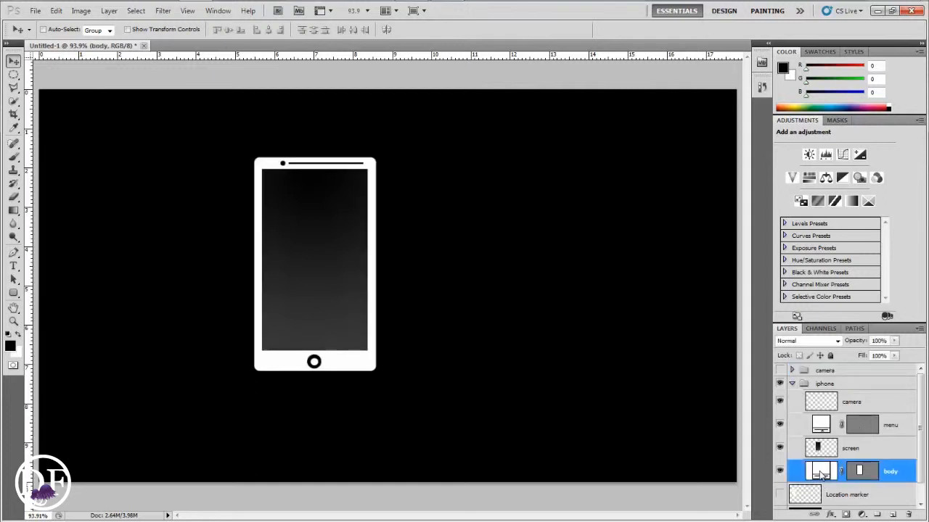
key("ctrl+a")
key("m")
key("ctrl+d")
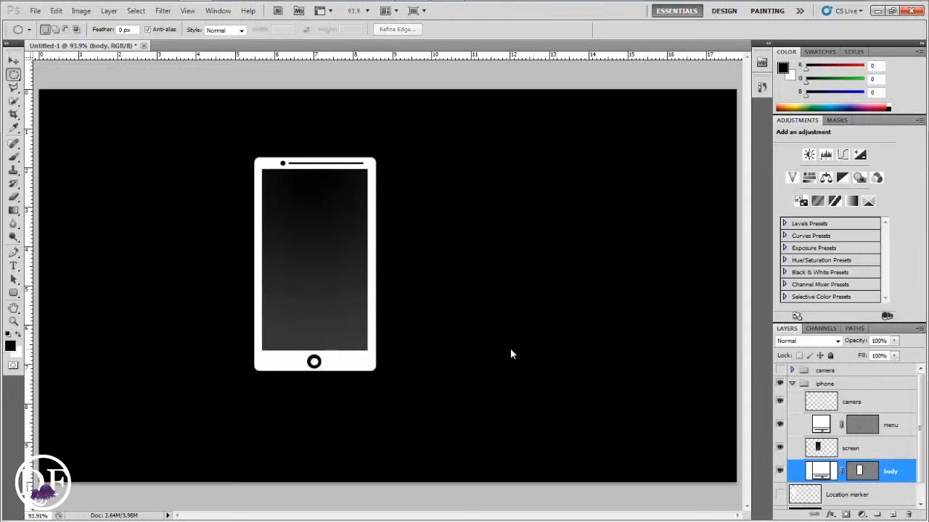
double_click(820, 472)
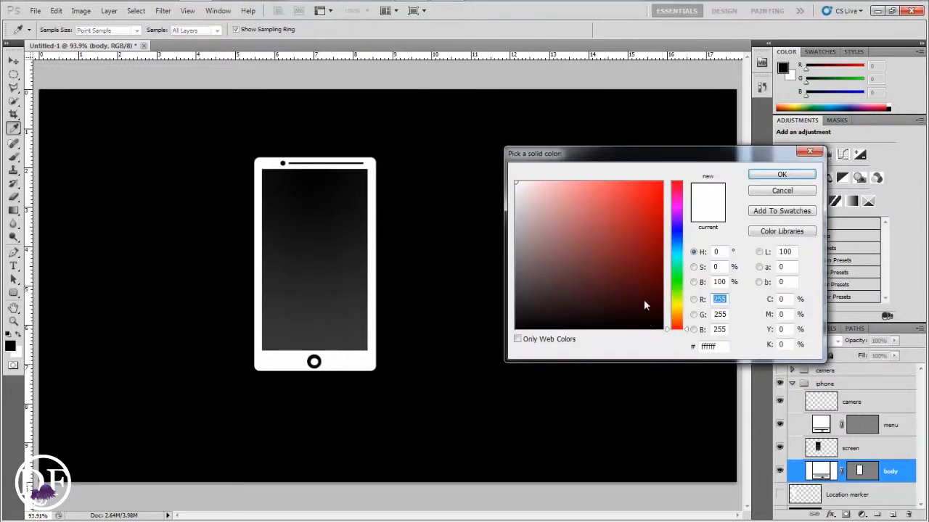
left_click_drag(671, 247, 670, 266)
left_click(662, 183)
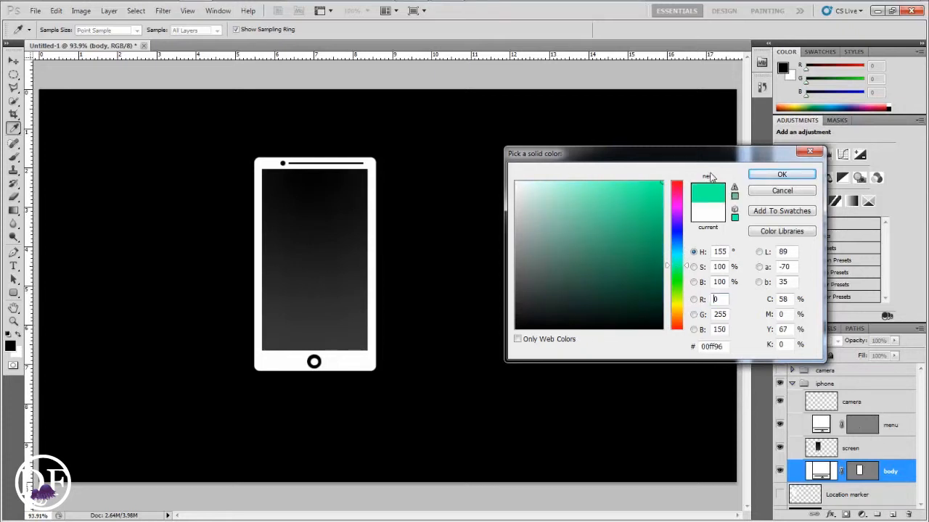
left_click(779, 175)
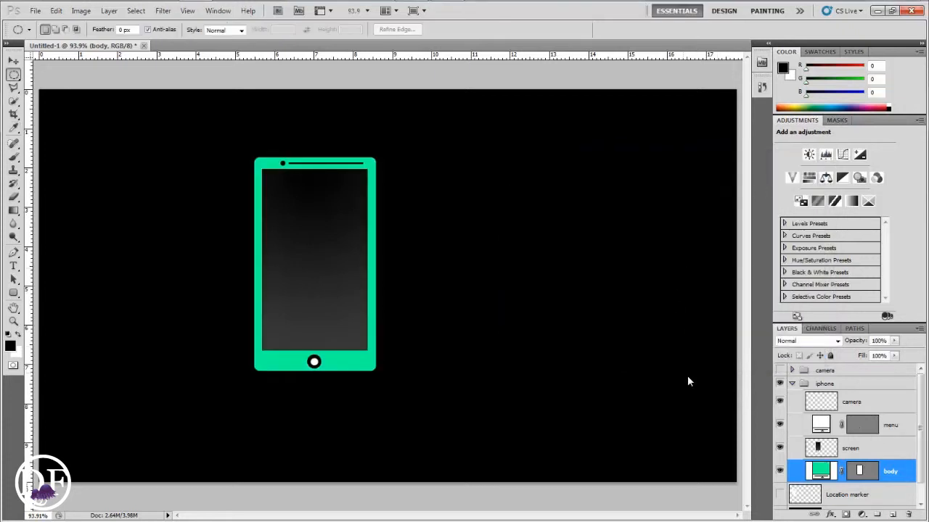
Recolor the iPhone's menu shape layer to green #00ff30
left_click(780, 427)
double_click(821, 425)
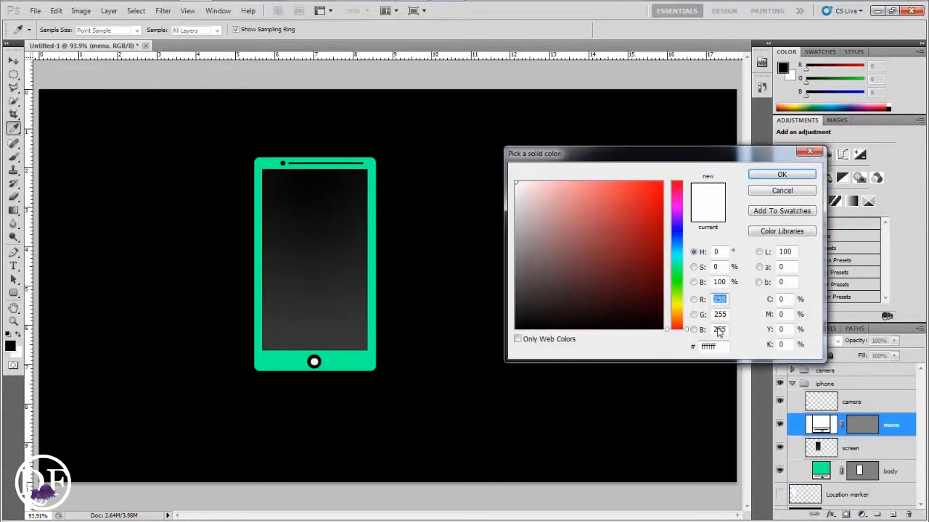
left_click(680, 276)
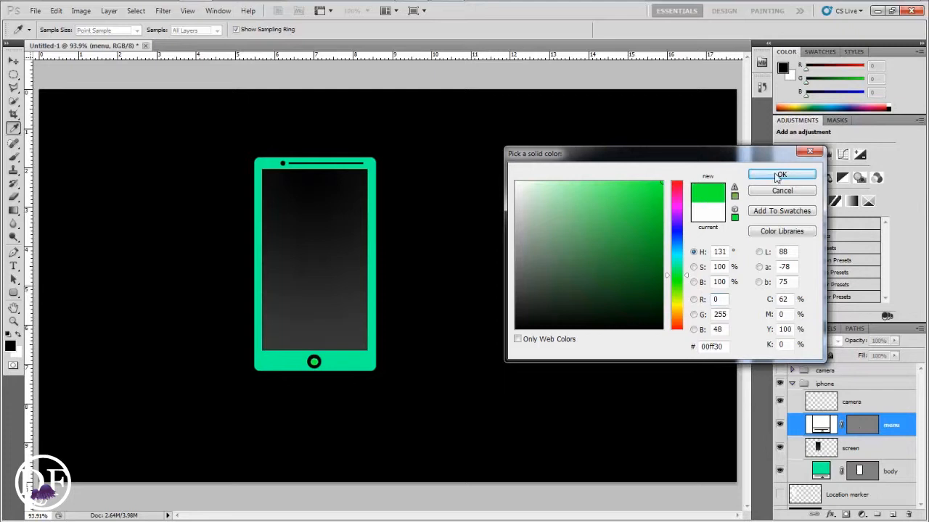
left_click(777, 177)
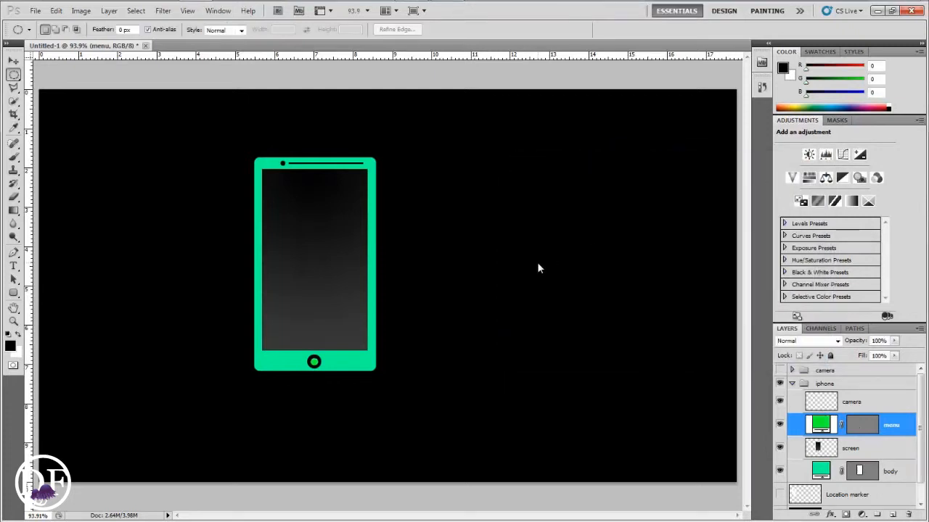
Add a new layer above the location marker and fill a large white circle behind the phone
left_click(791, 383)
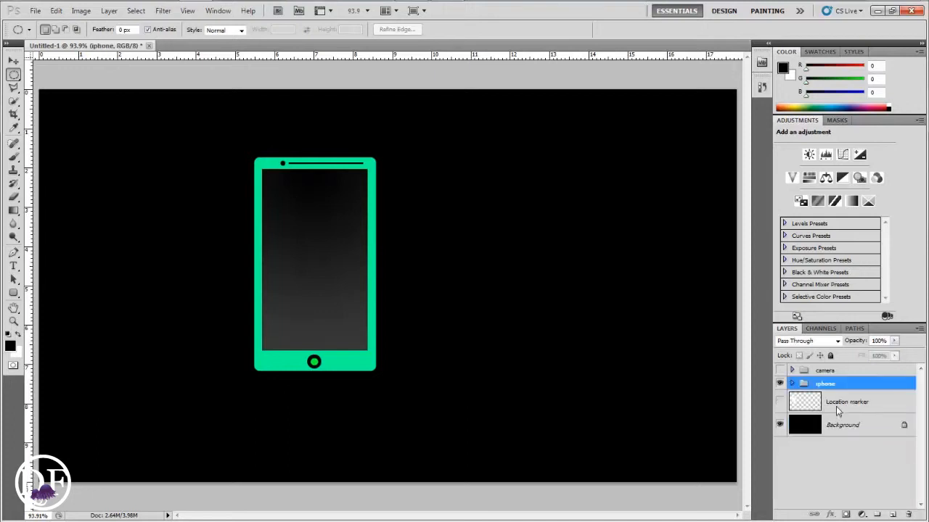
left_click(836, 407)
left_click(892, 515)
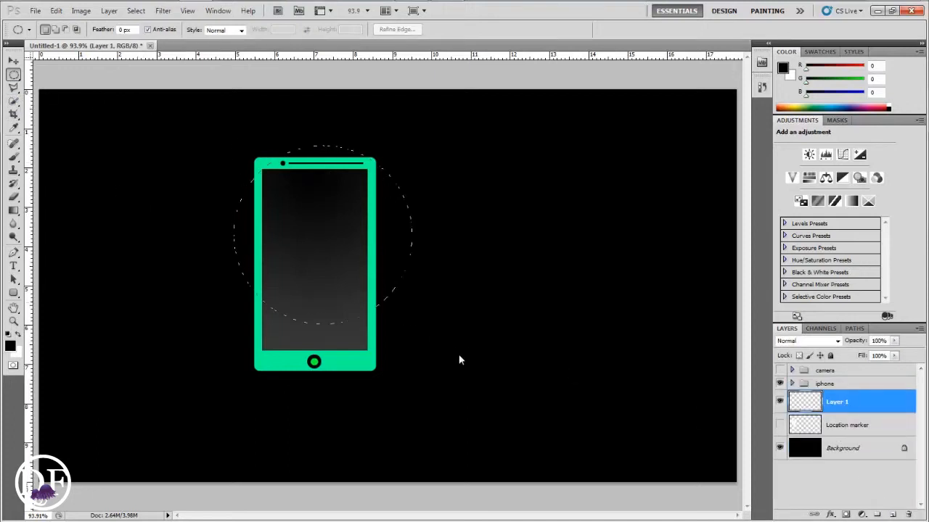
left_click_drag(551, 427, 507, 374)
left_click_drag(417, 309, 428, 308)
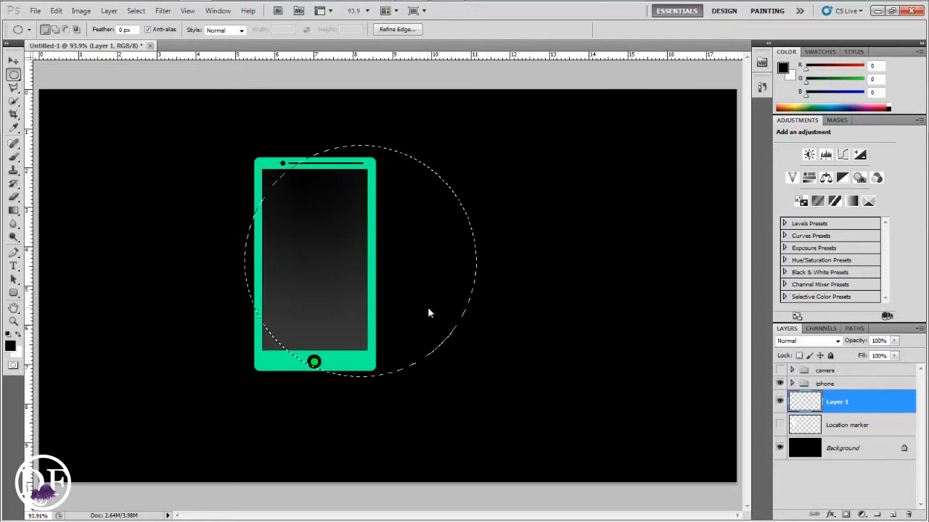
left_click(19, 334)
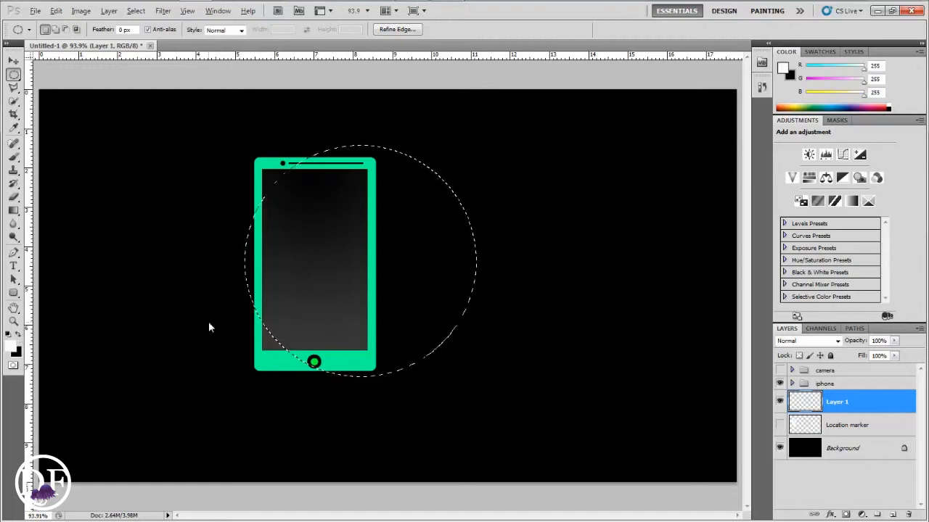
key("alt+BackSpace")
key("ctrl+d")
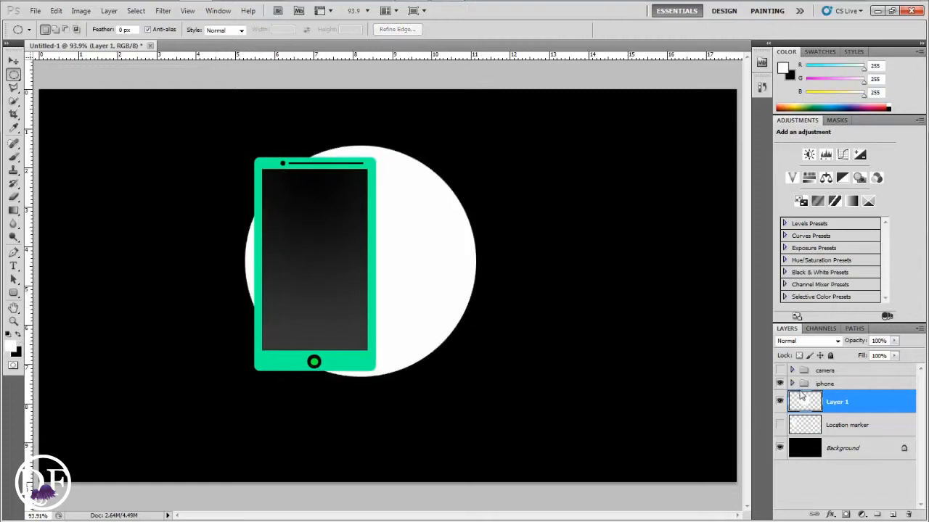
Scale the iphone group to about 68% and centre it inside the white circle
left_click(825, 388)
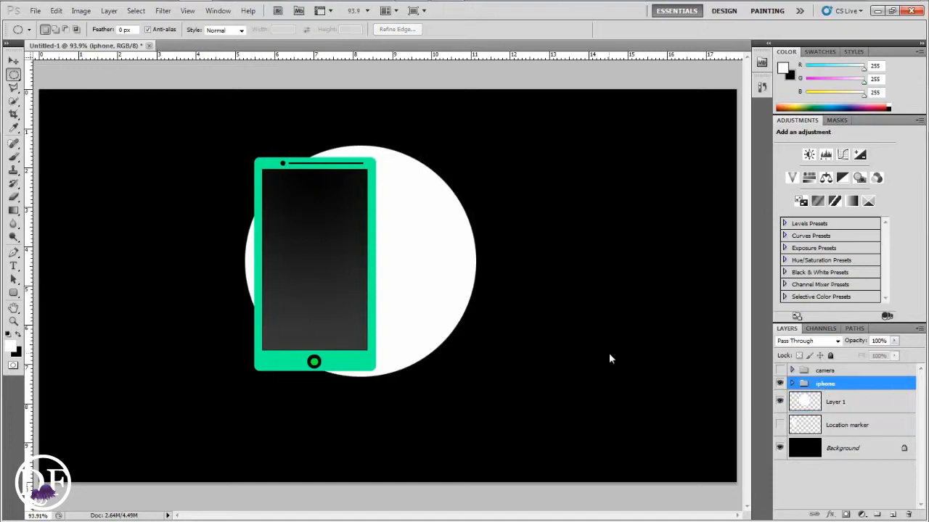
key("ctrl+t")
left_click_drag(374, 159, 331, 231)
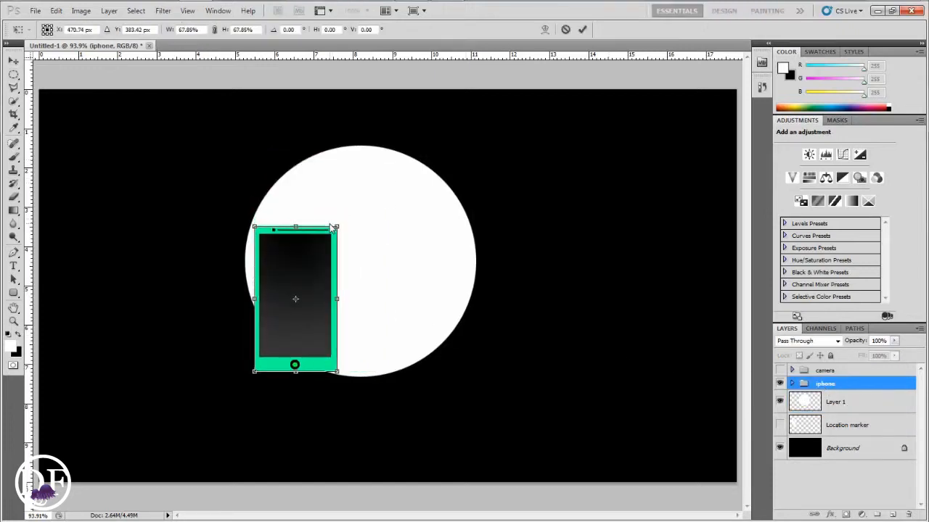
key("Return")
key("v")
left_click_drag(307, 291, 369, 259)
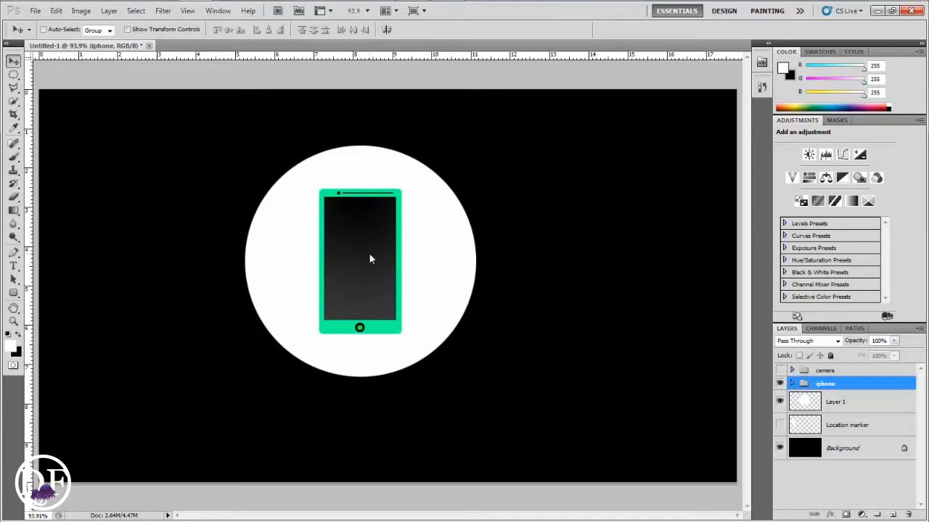
On a new layer above the circle, fill a black polygonal long shadow extending diagonally from the phone's right side
left_click(838, 407)
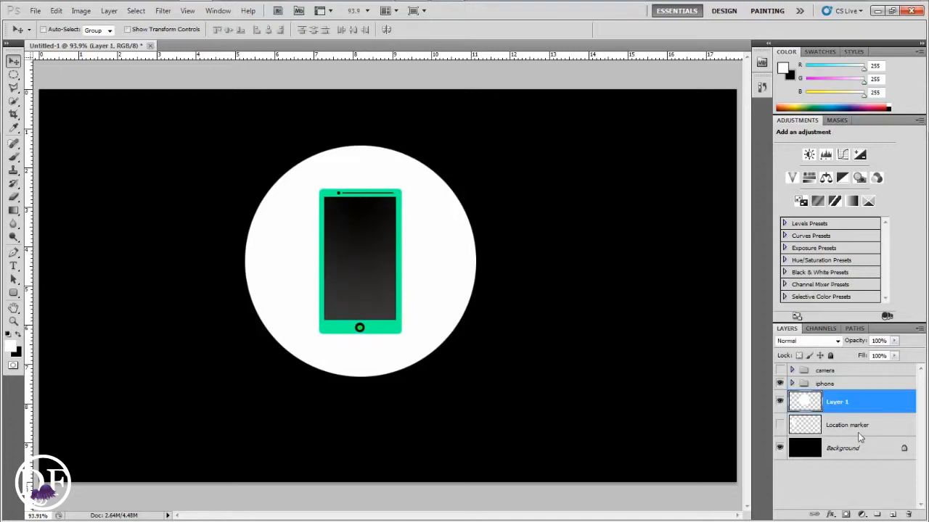
left_click(893, 515)
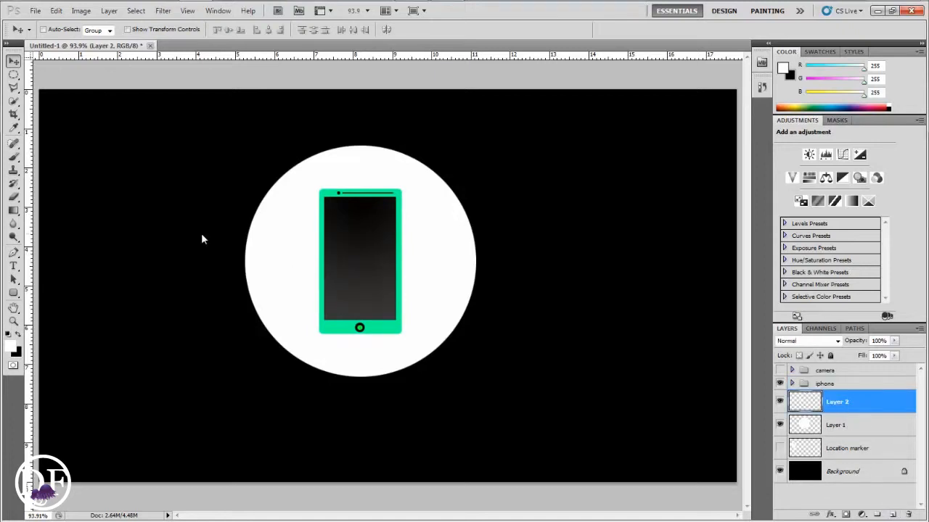
key("l")
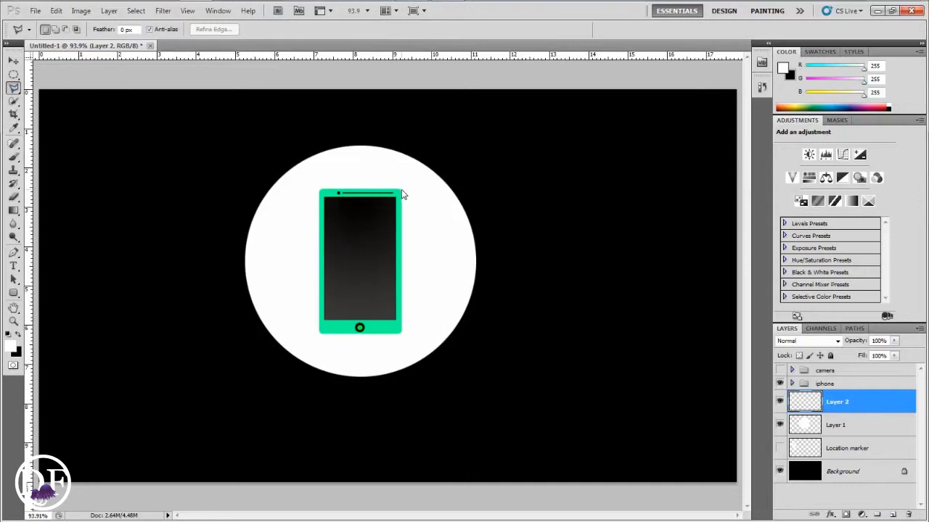
left_click(401, 194)
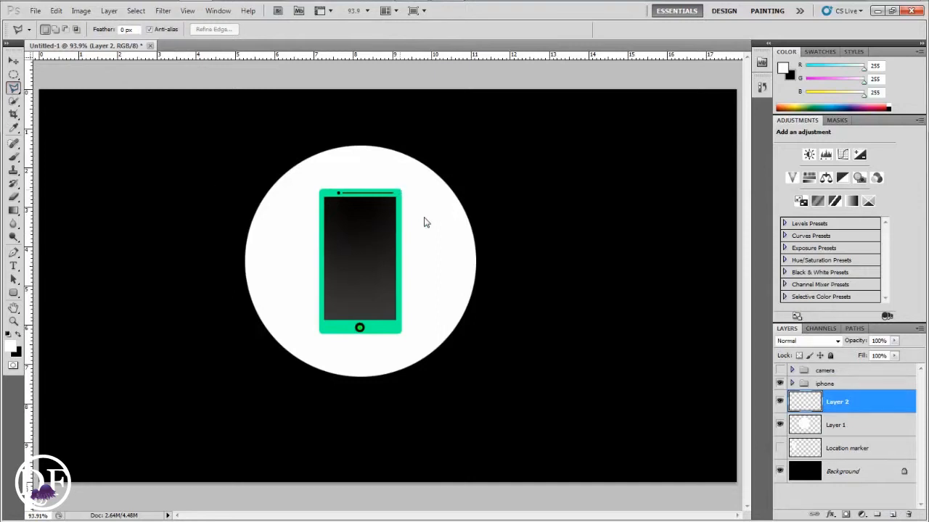
left_click(488, 277)
left_click(428, 396)
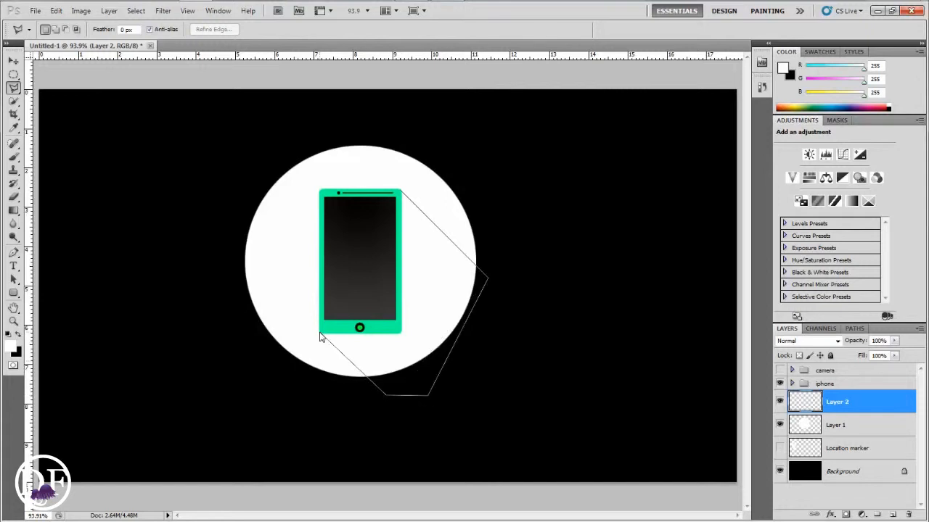
left_click(401, 192)
left_click(18, 336)
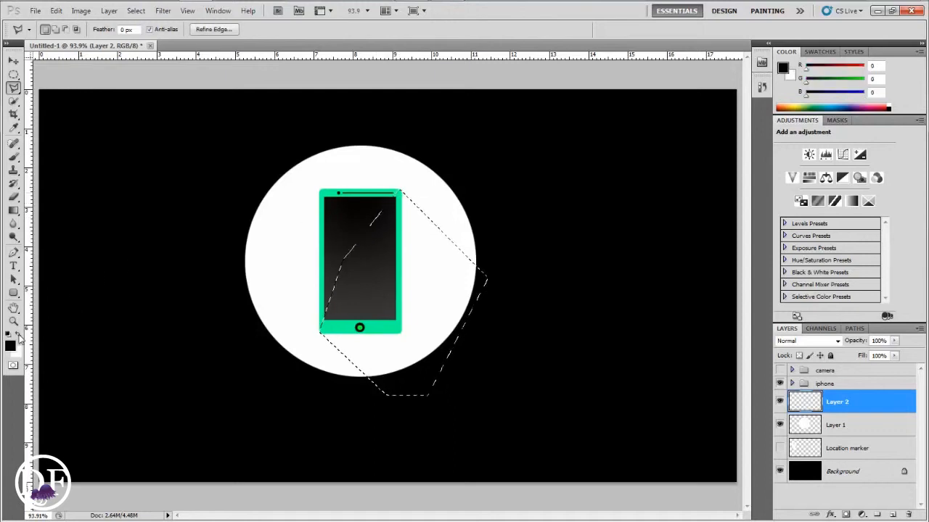
key("alt+BackSpace")
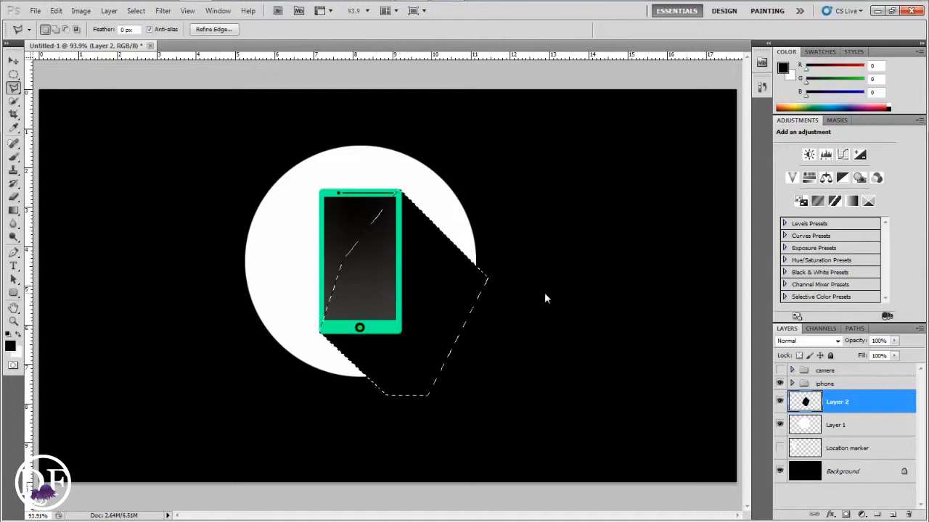
Deselect the shadow and lower the shadow layer's opacity to 28%
key("ctrl+d")
left_click(895, 341)
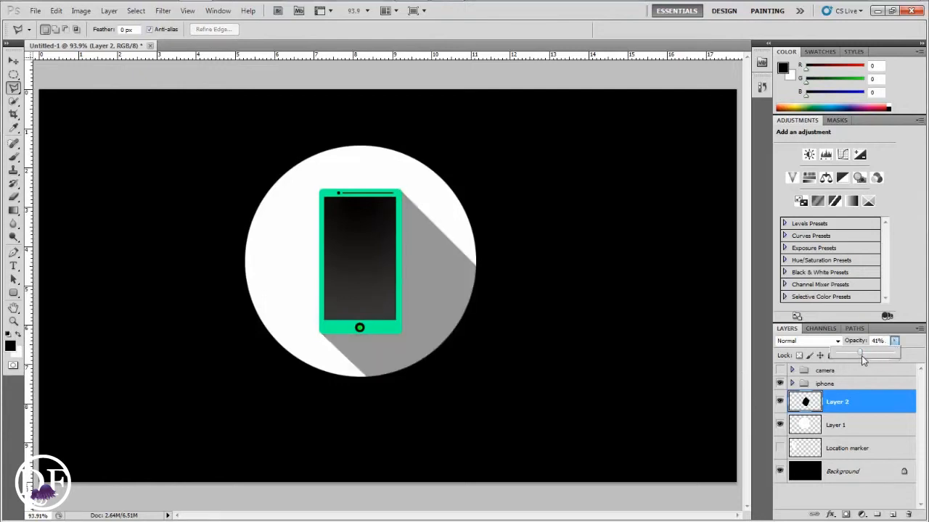
left_click_drag(856, 354, 853, 356)
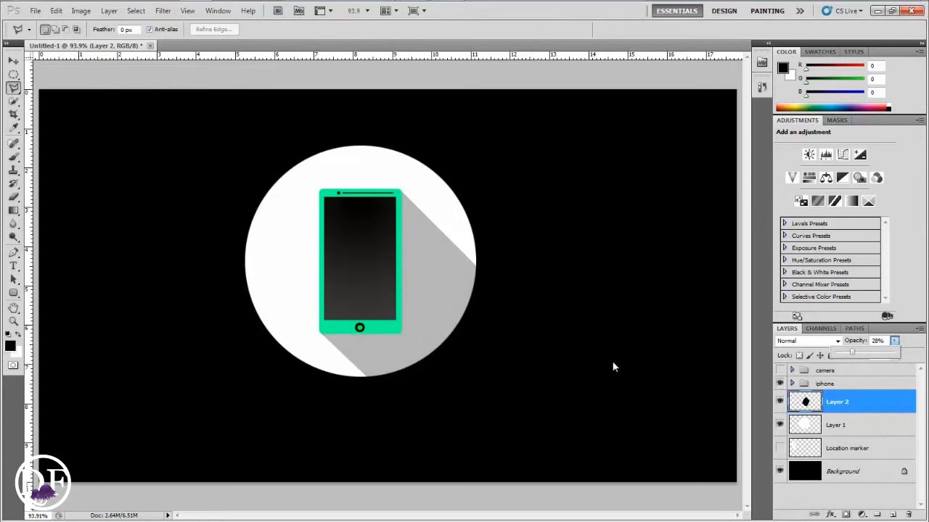
Hide the shadow and circle layers, then stretch the iphone group into a tablet about 296% wide and 207% tall
left_click(826, 384)
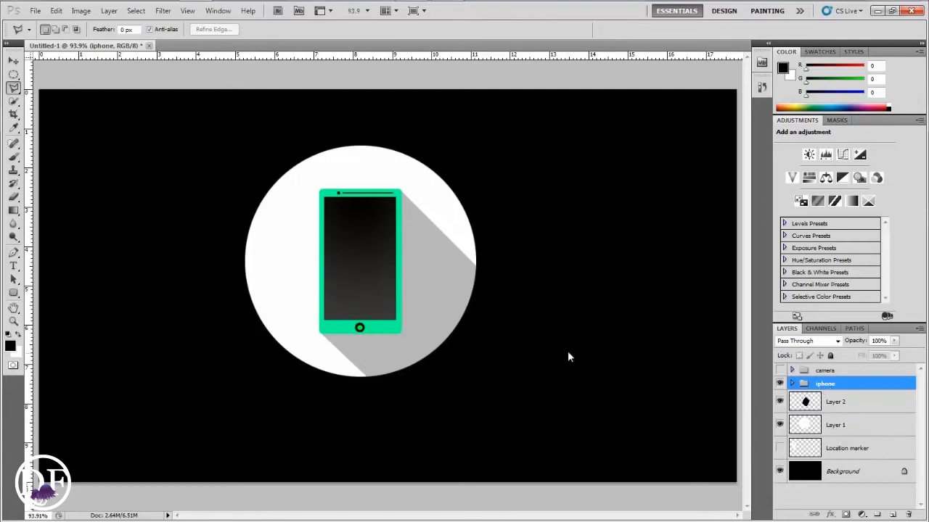
left_click_drag(781, 428, 786, 411)
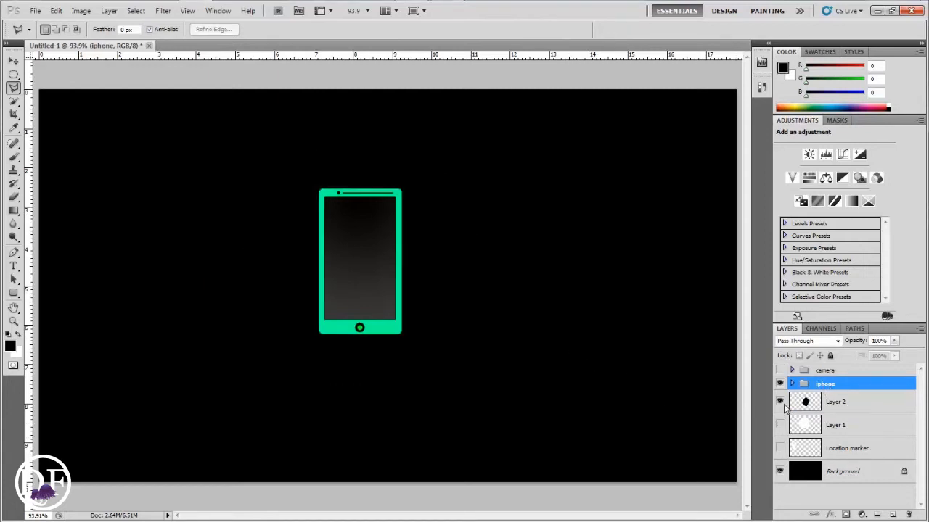
key("ctrl+t")
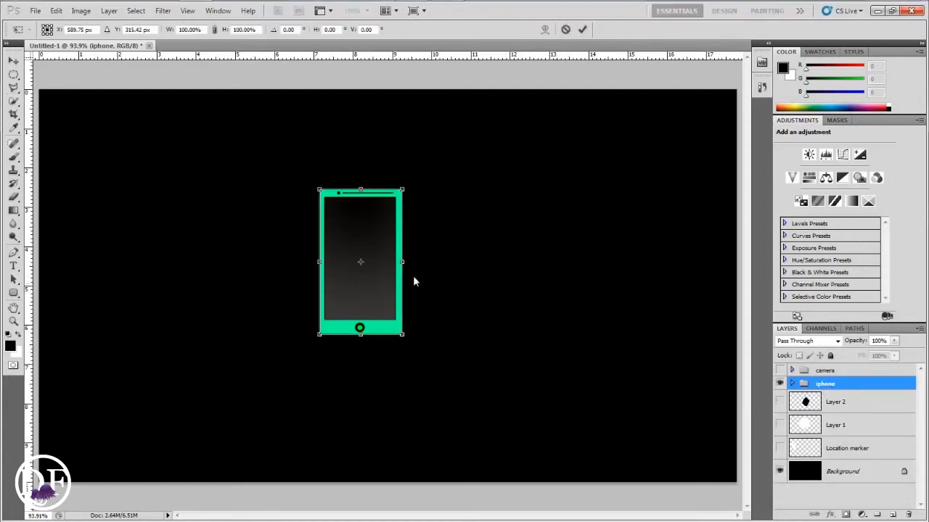
left_click_drag(403, 262, 565, 263)
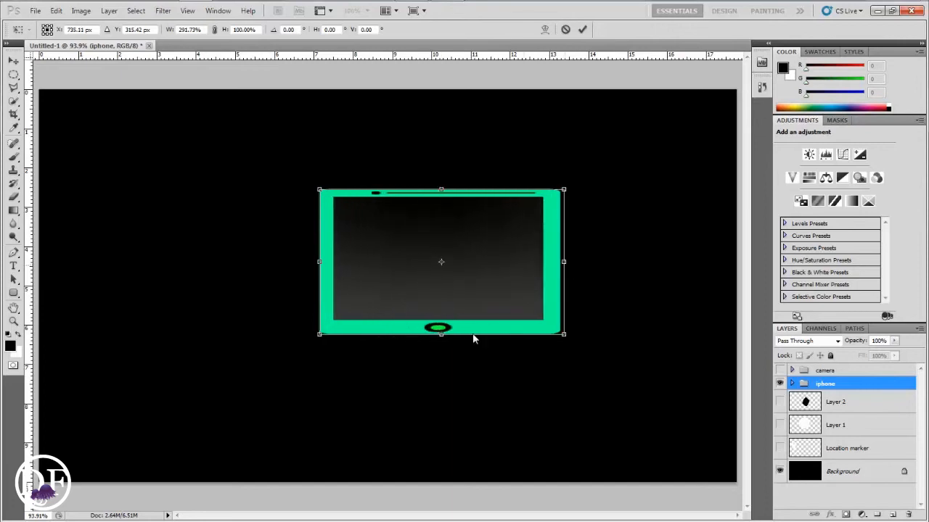
left_click_drag(446, 336, 445, 338)
left_click_drag(434, 453, 435, 453)
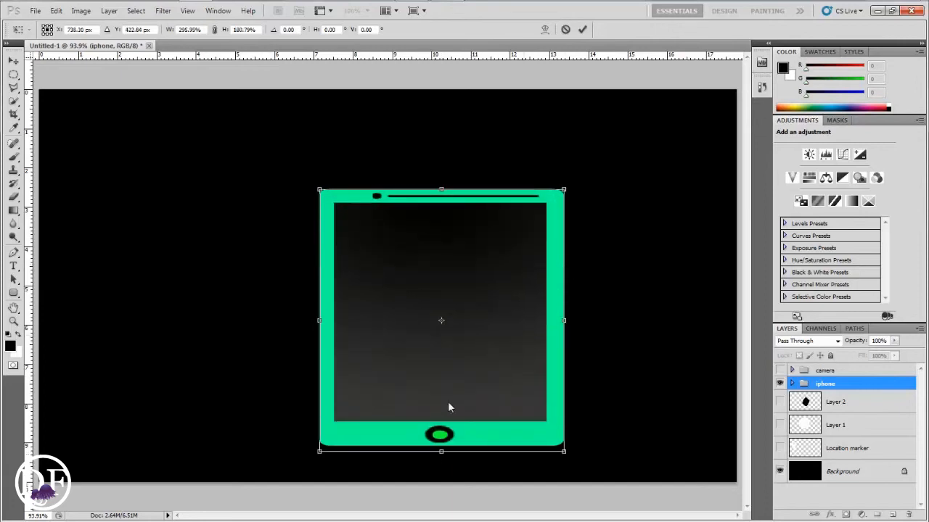
left_click_drag(441, 189, 441, 154)
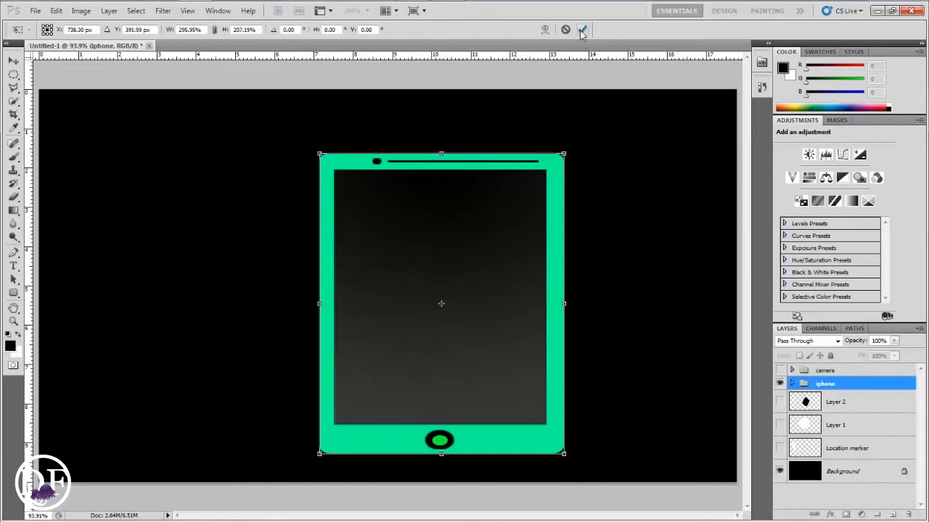
left_click(582, 29)
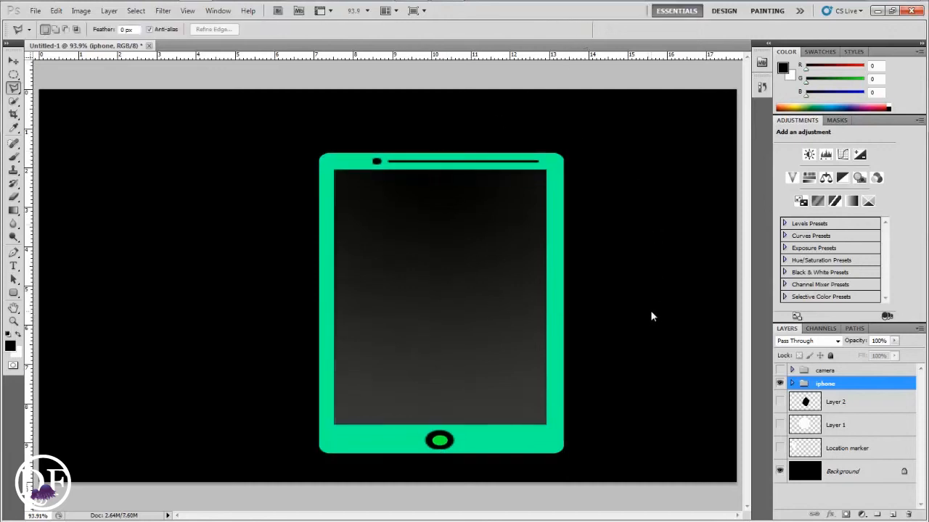